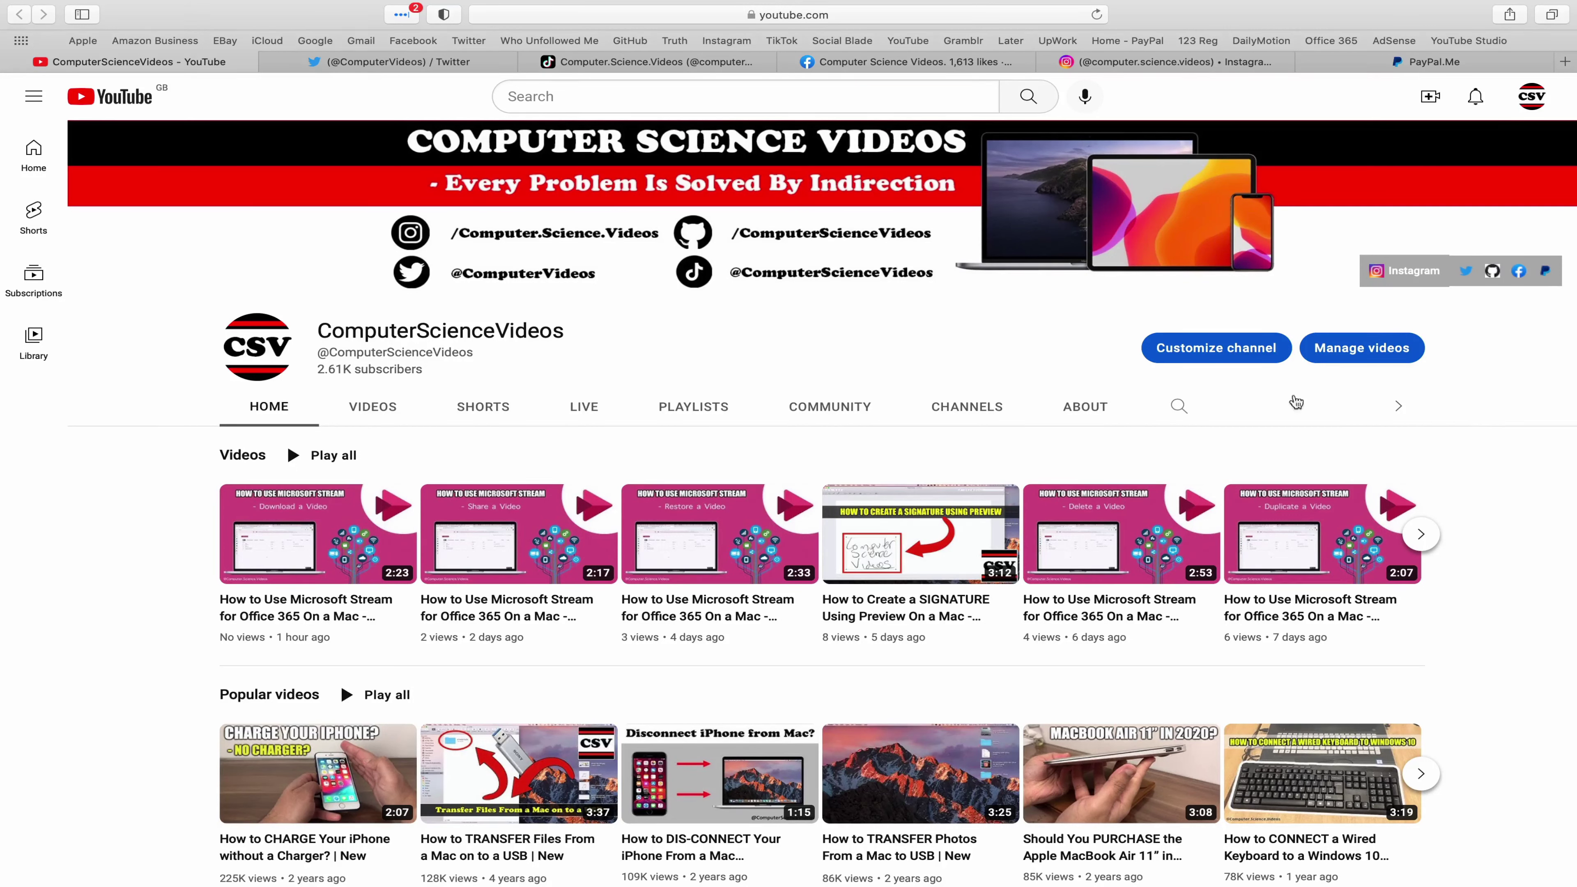
Cycle through the Twitter, TikTok, Facebook and Instagram tabs, ending on PayPal.Me
left_click(370, 65)
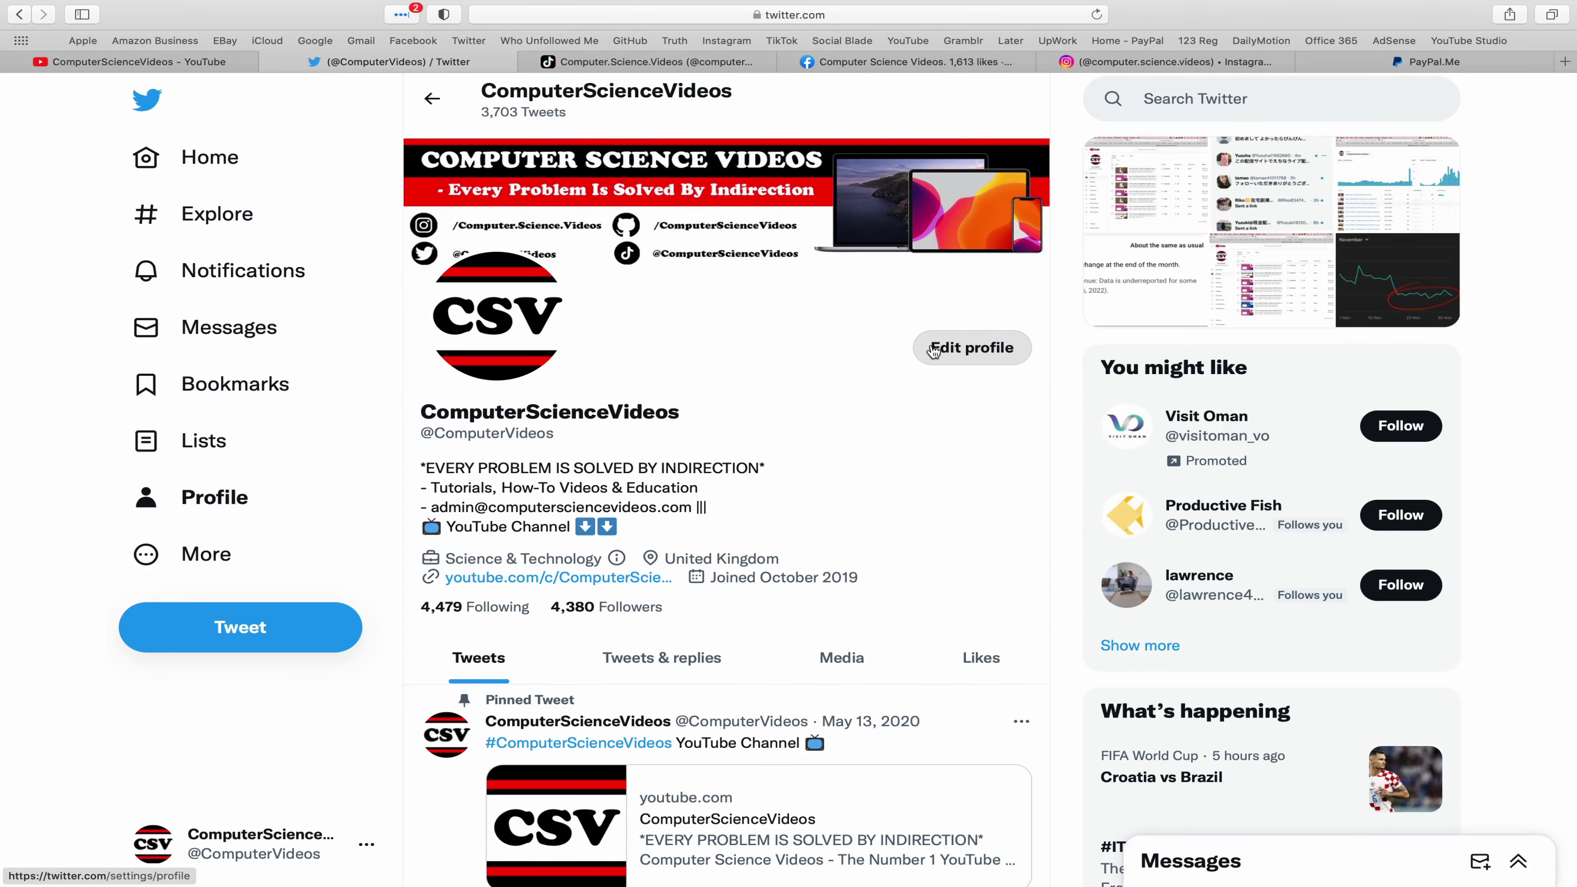
left_click(689, 70)
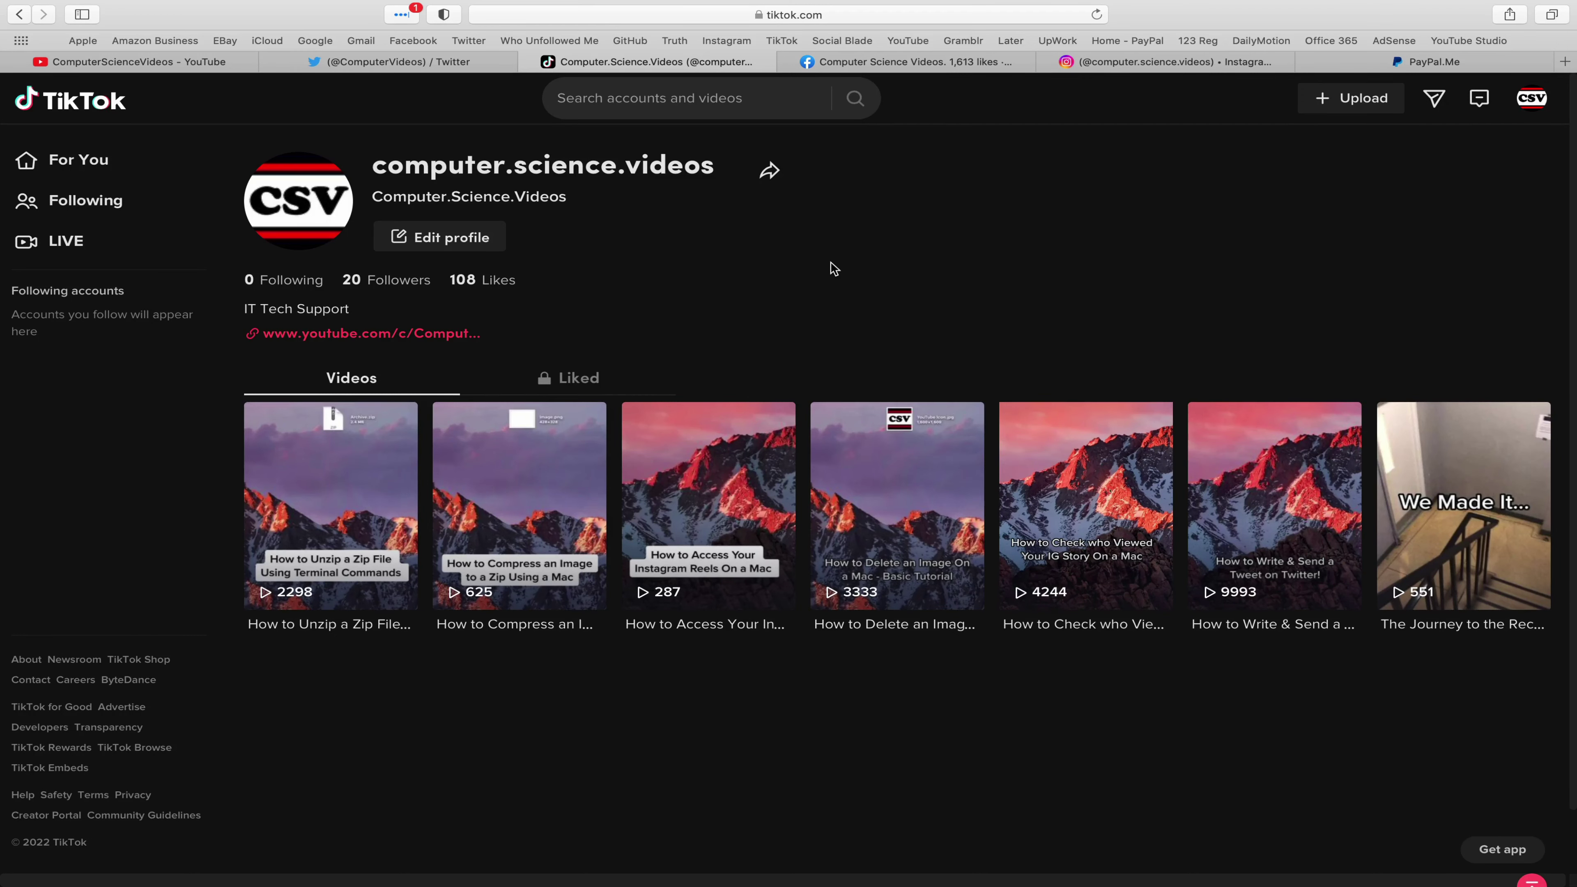
left_click(912, 67)
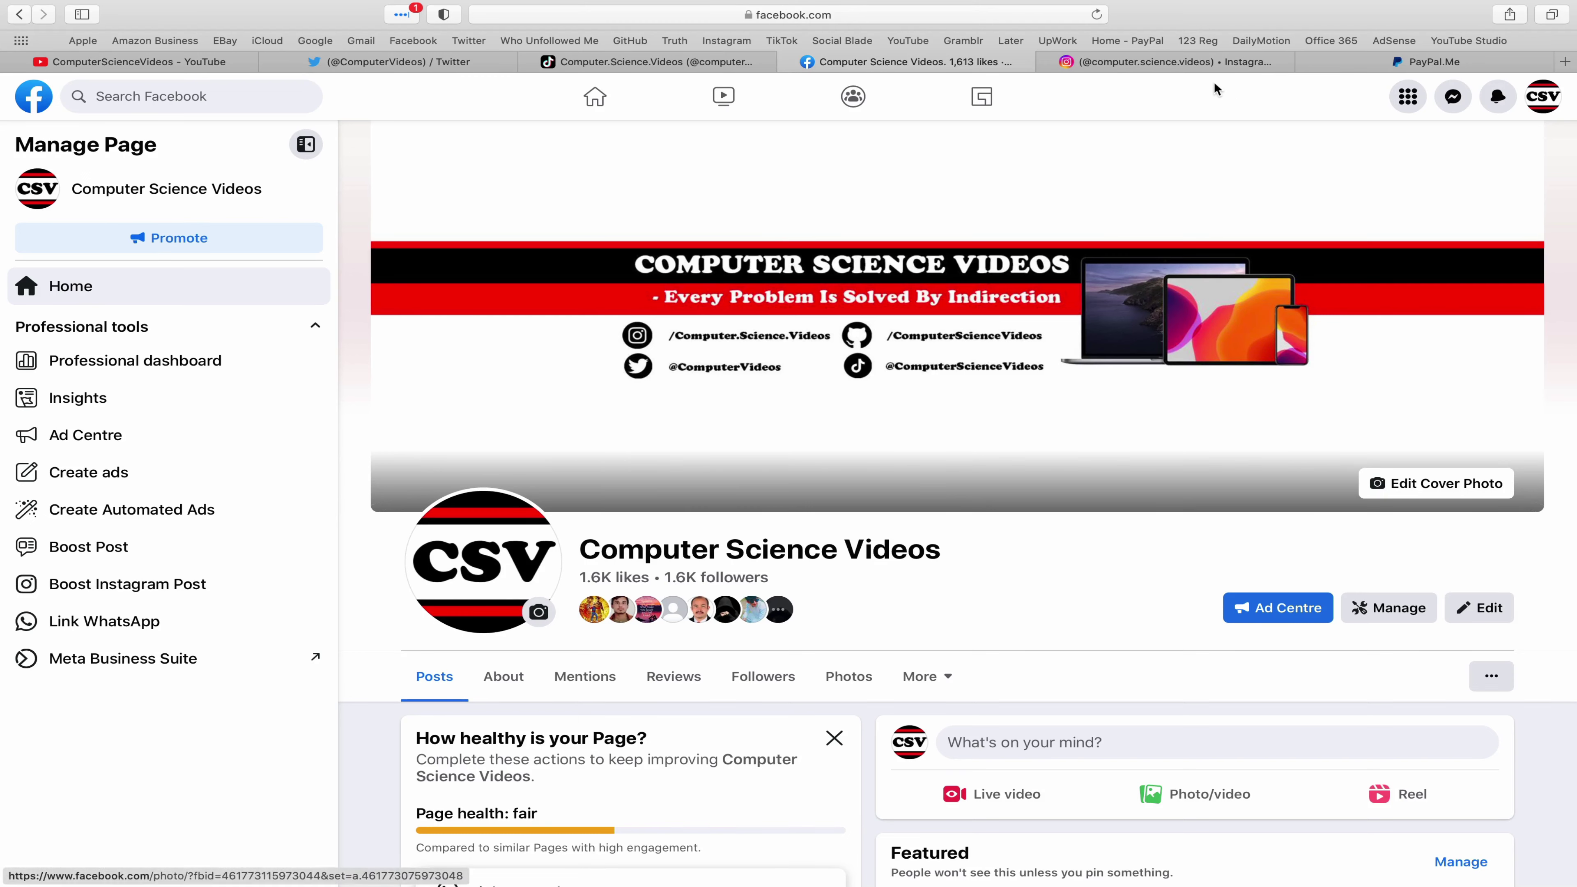
left_click(1179, 62)
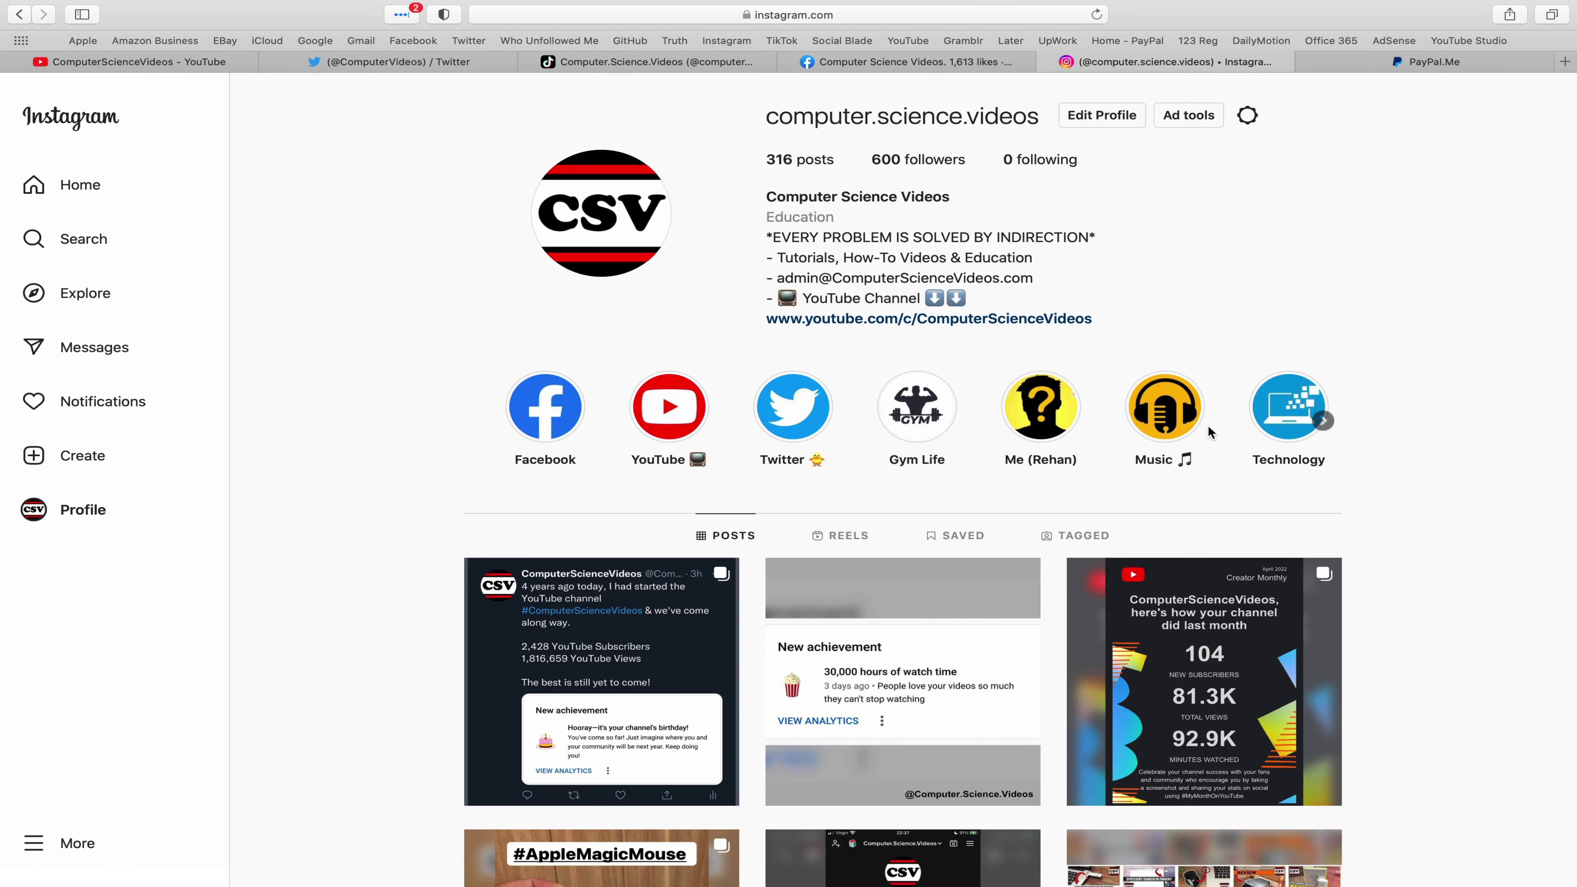
left_click(1428, 62)
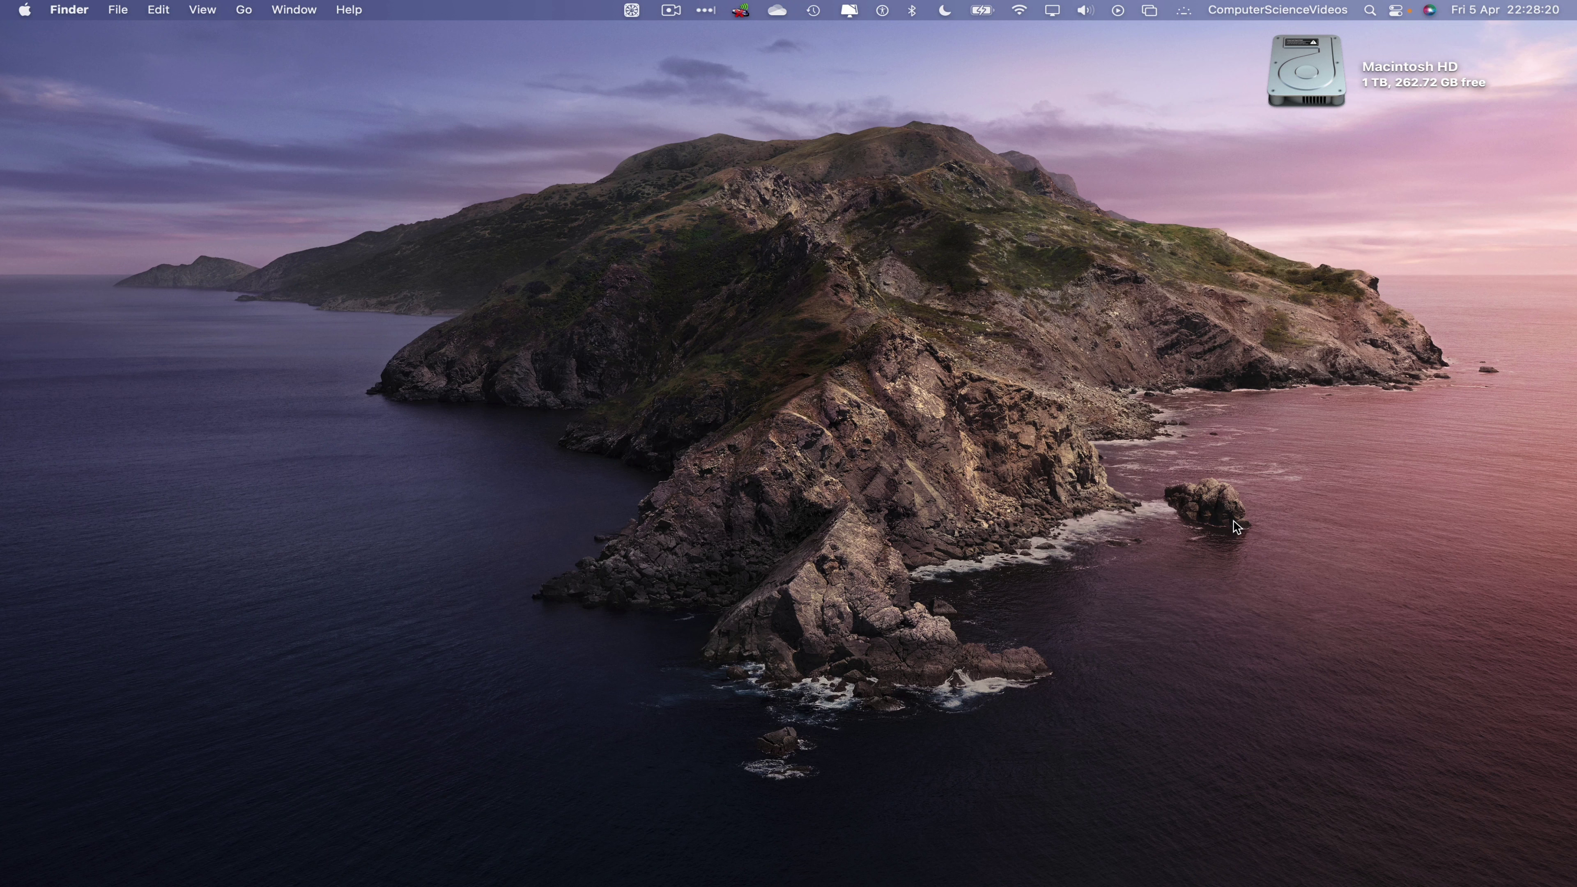
Search Launchpad for 'chro' and launch Google Chrome
mouse_move(600, 881)
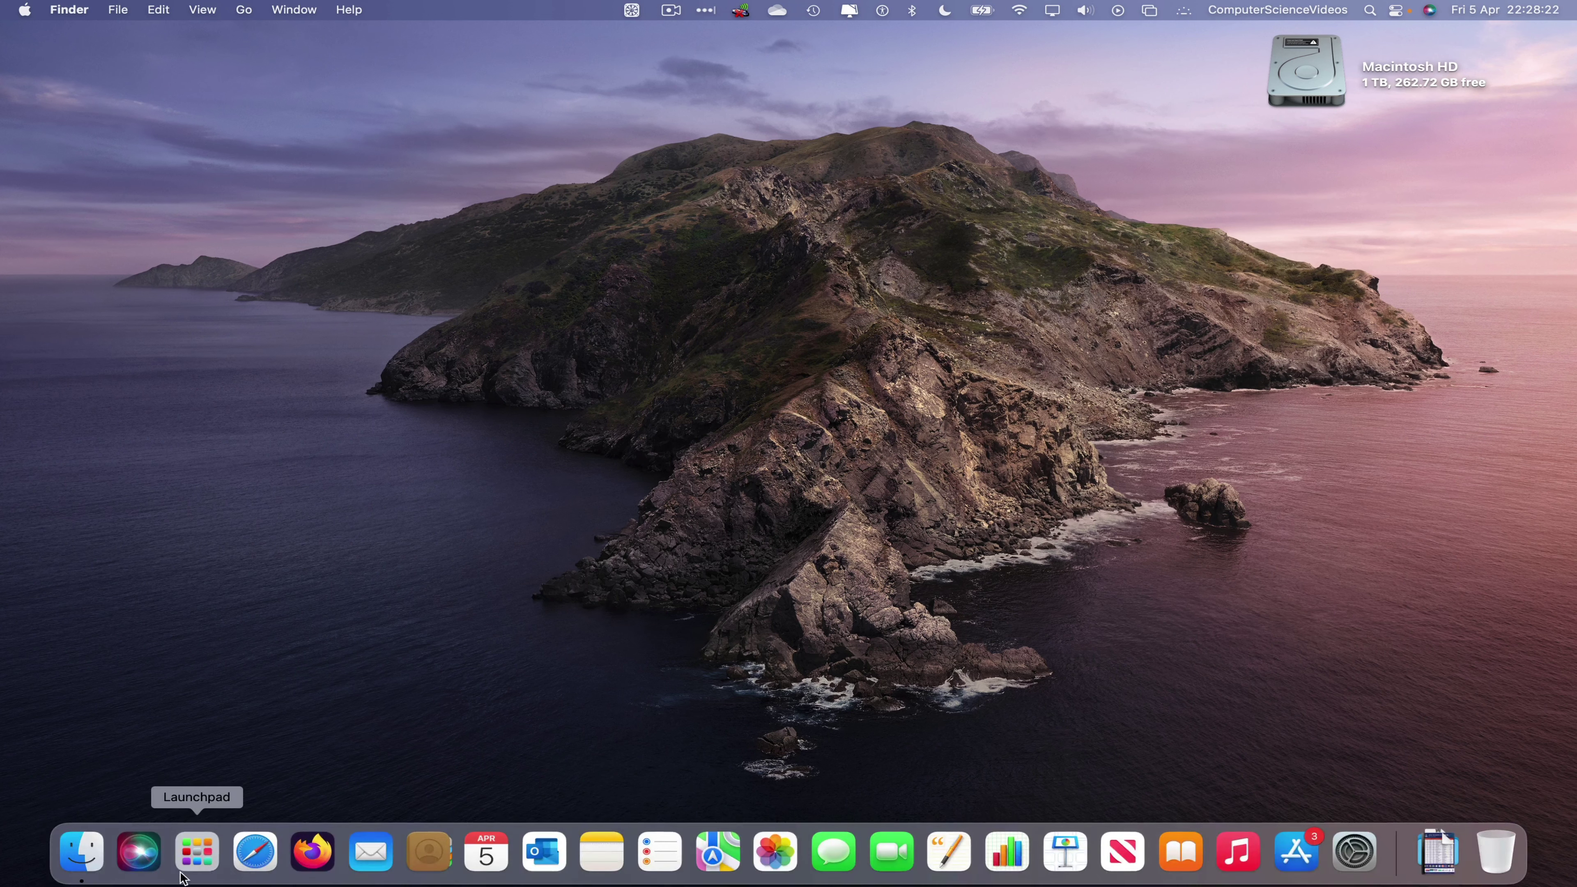
left_click(174, 877)
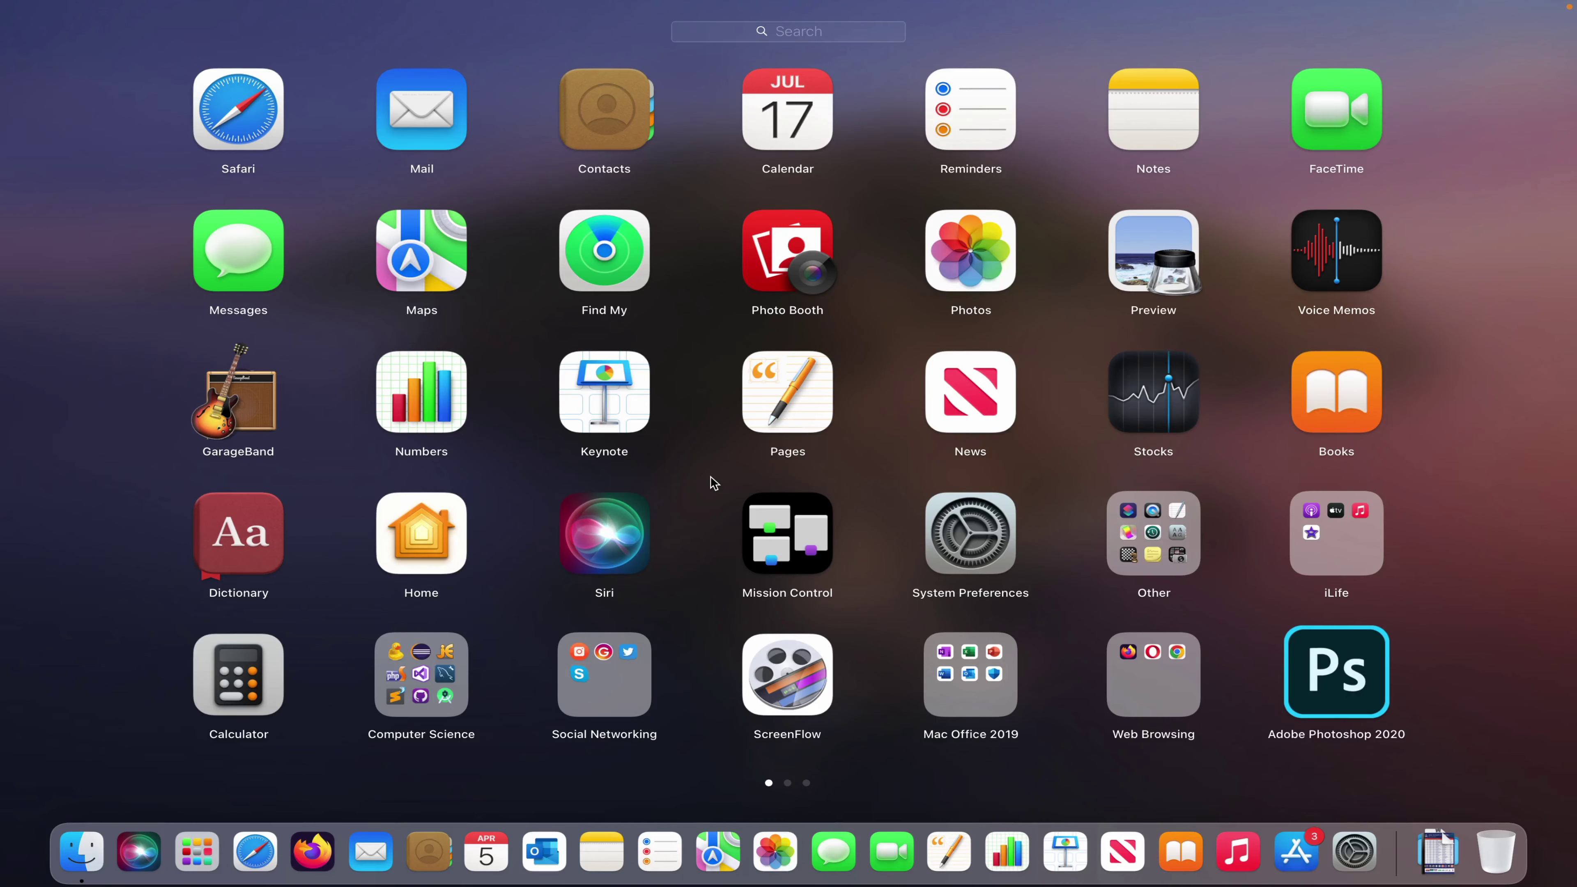
type("chro")
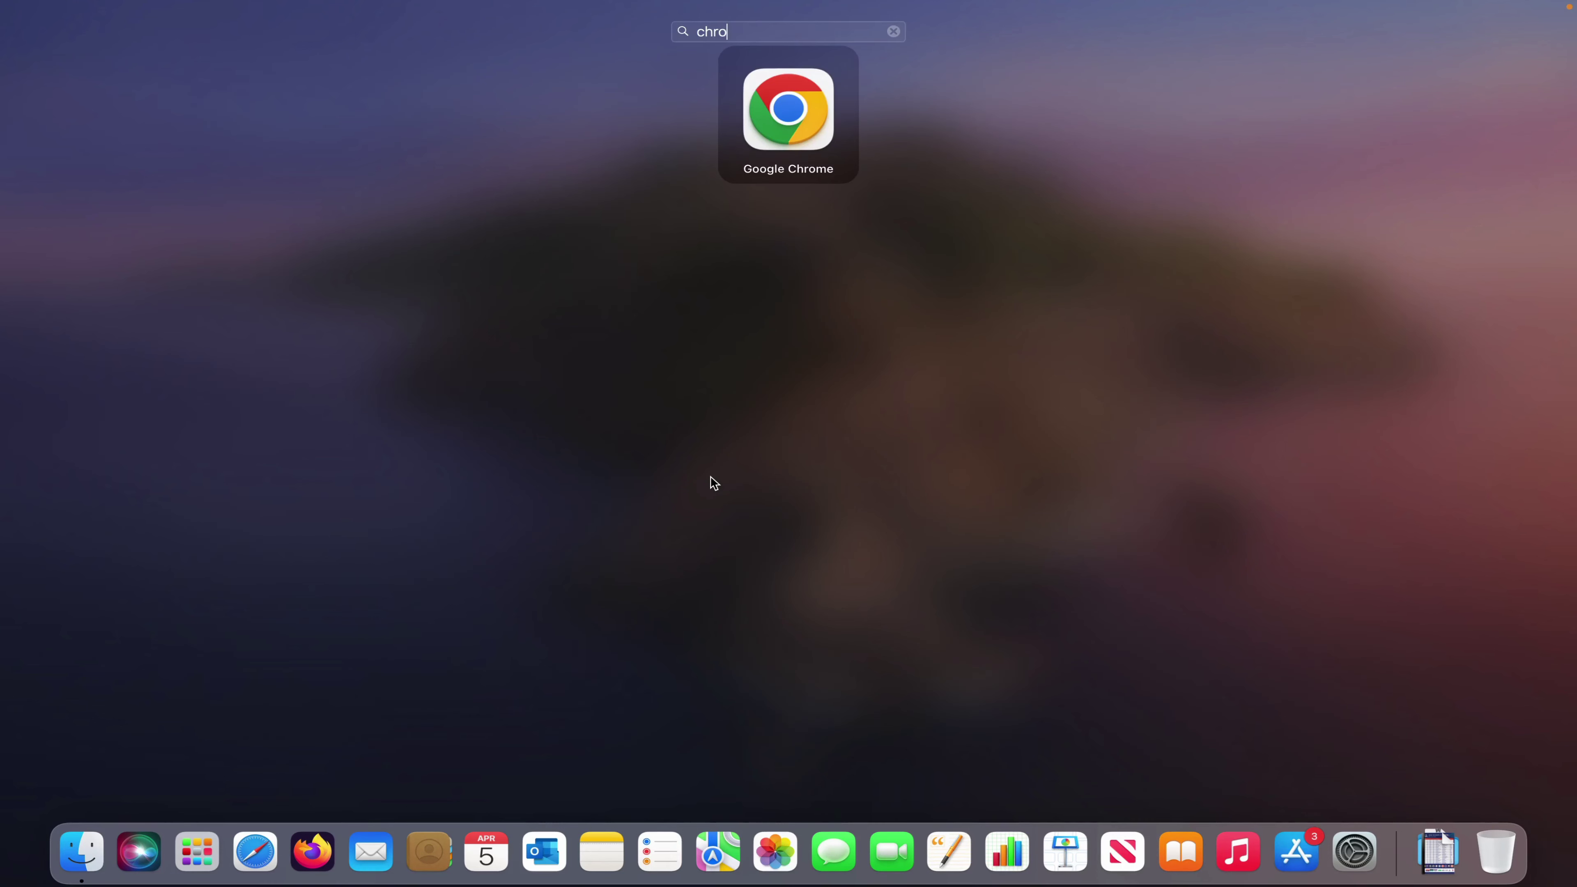
left_click(814, 100)
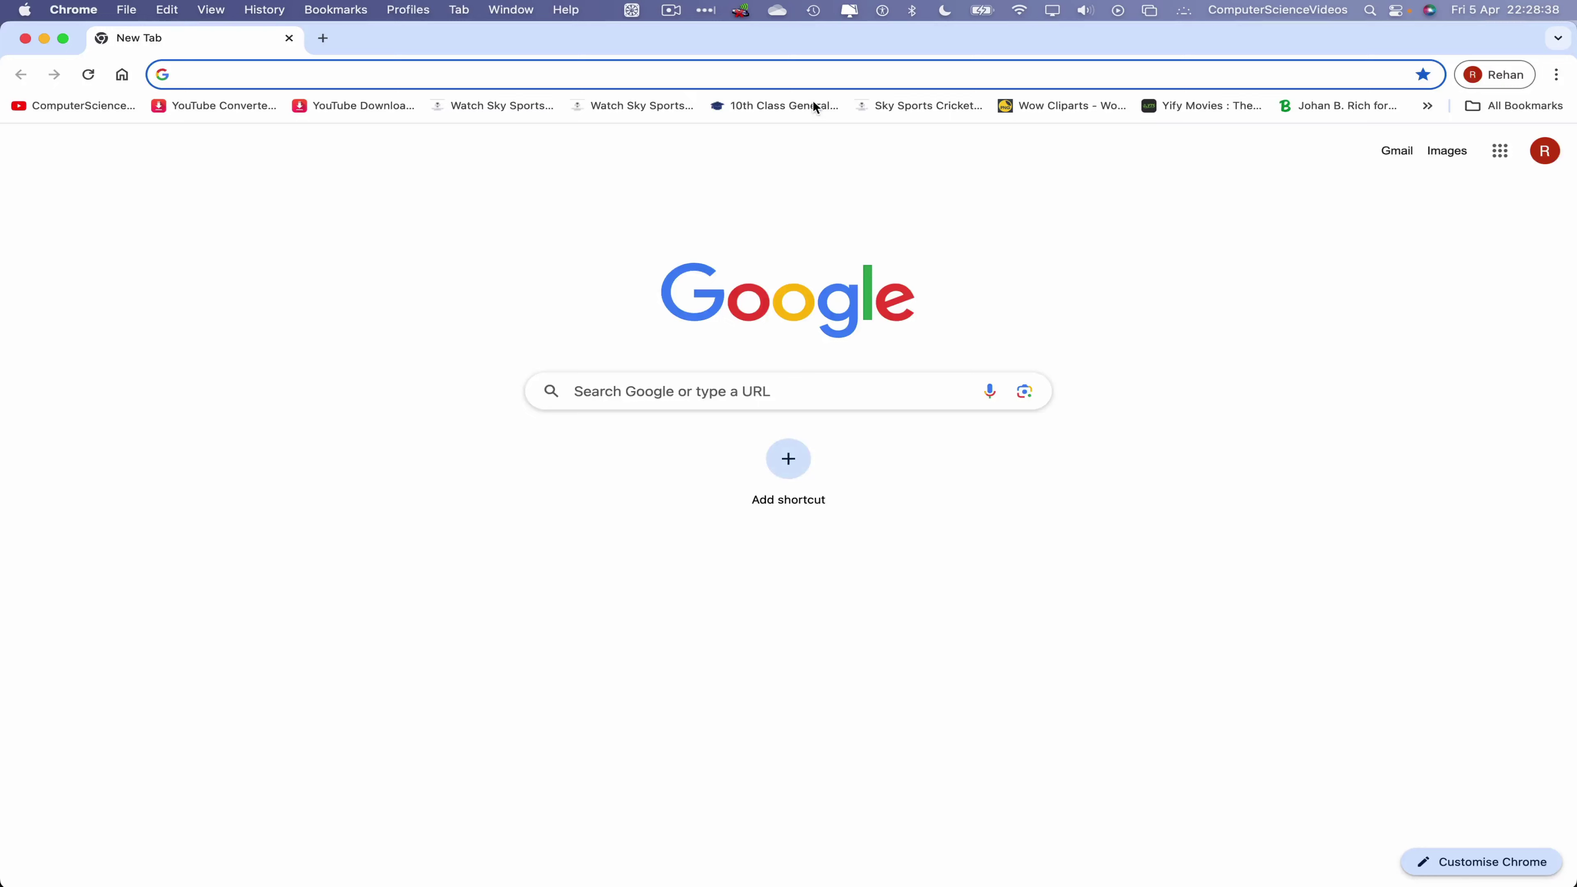
Go to the Microsoft 365 portal, open OneDrive and list My files
left_click(814, 102)
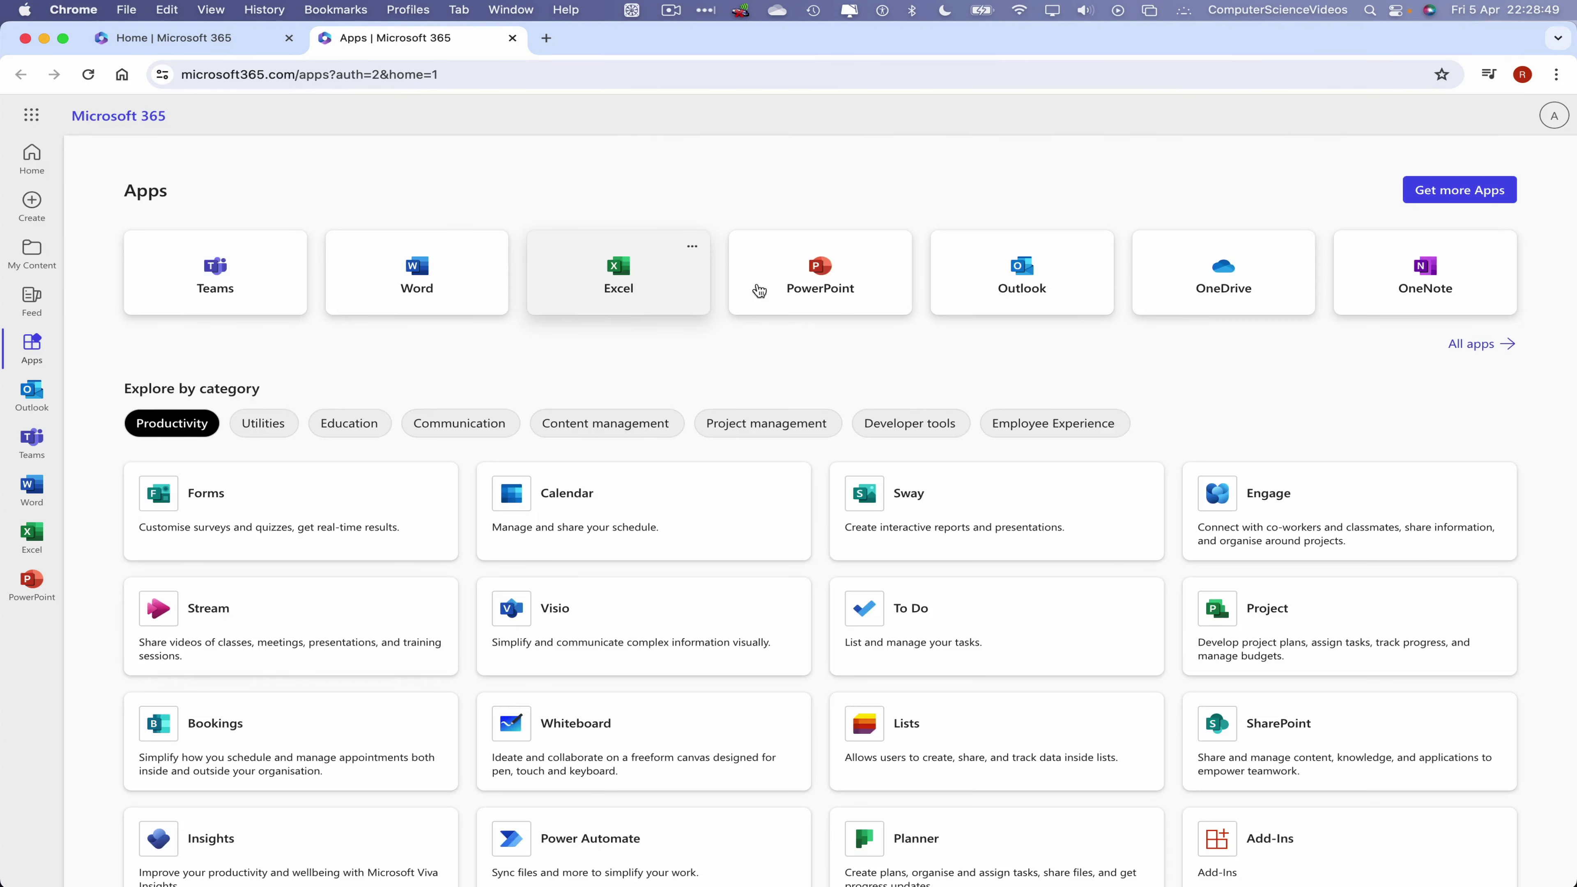
left_click(1210, 284)
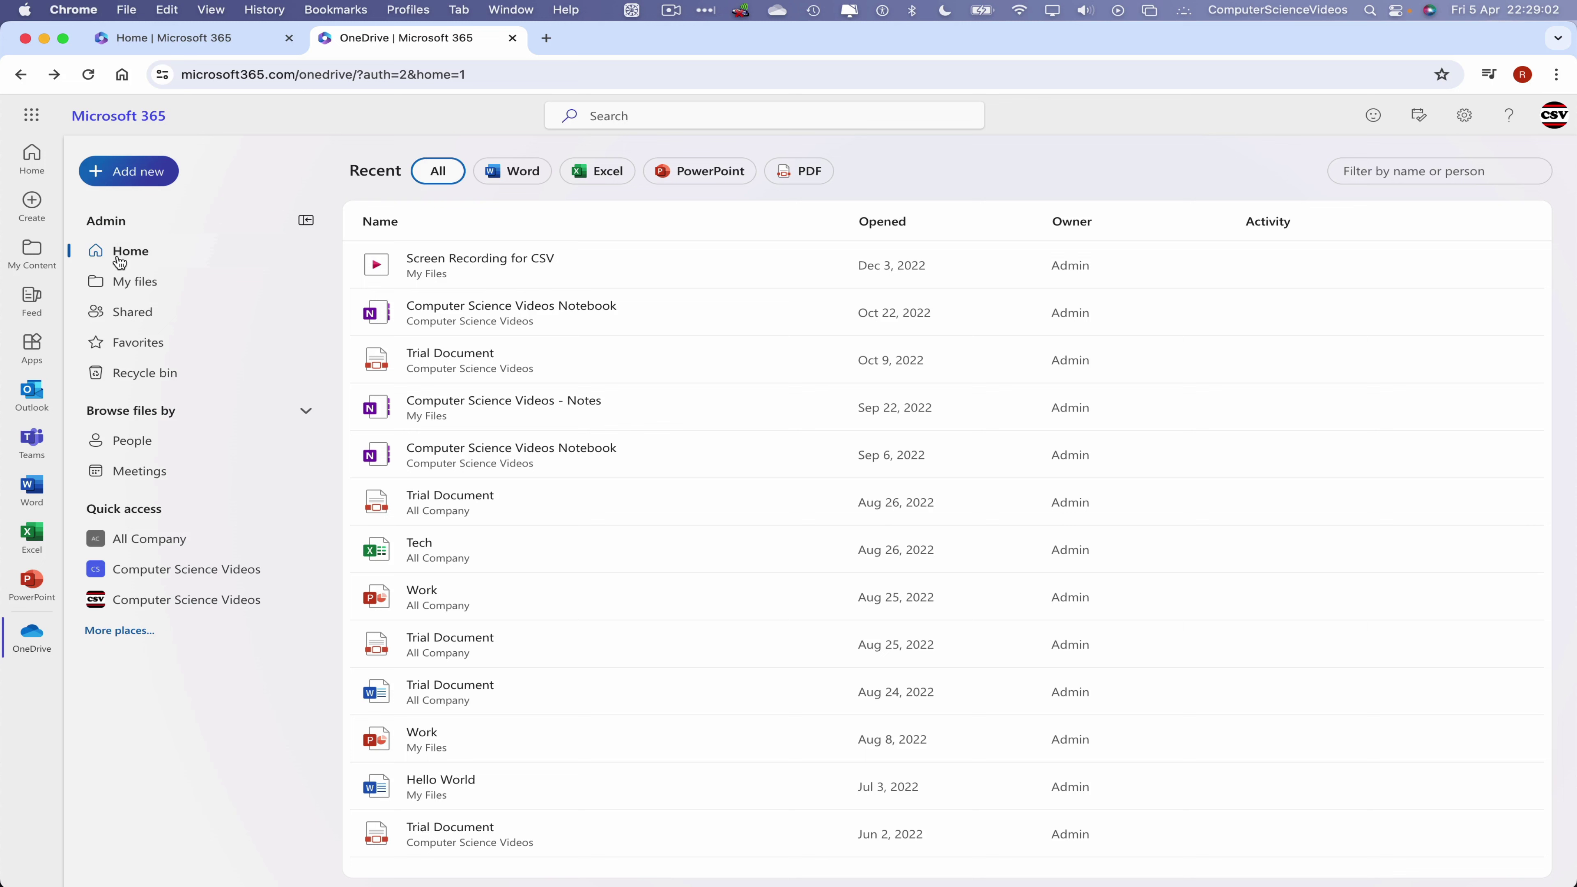
left_click(136, 286)
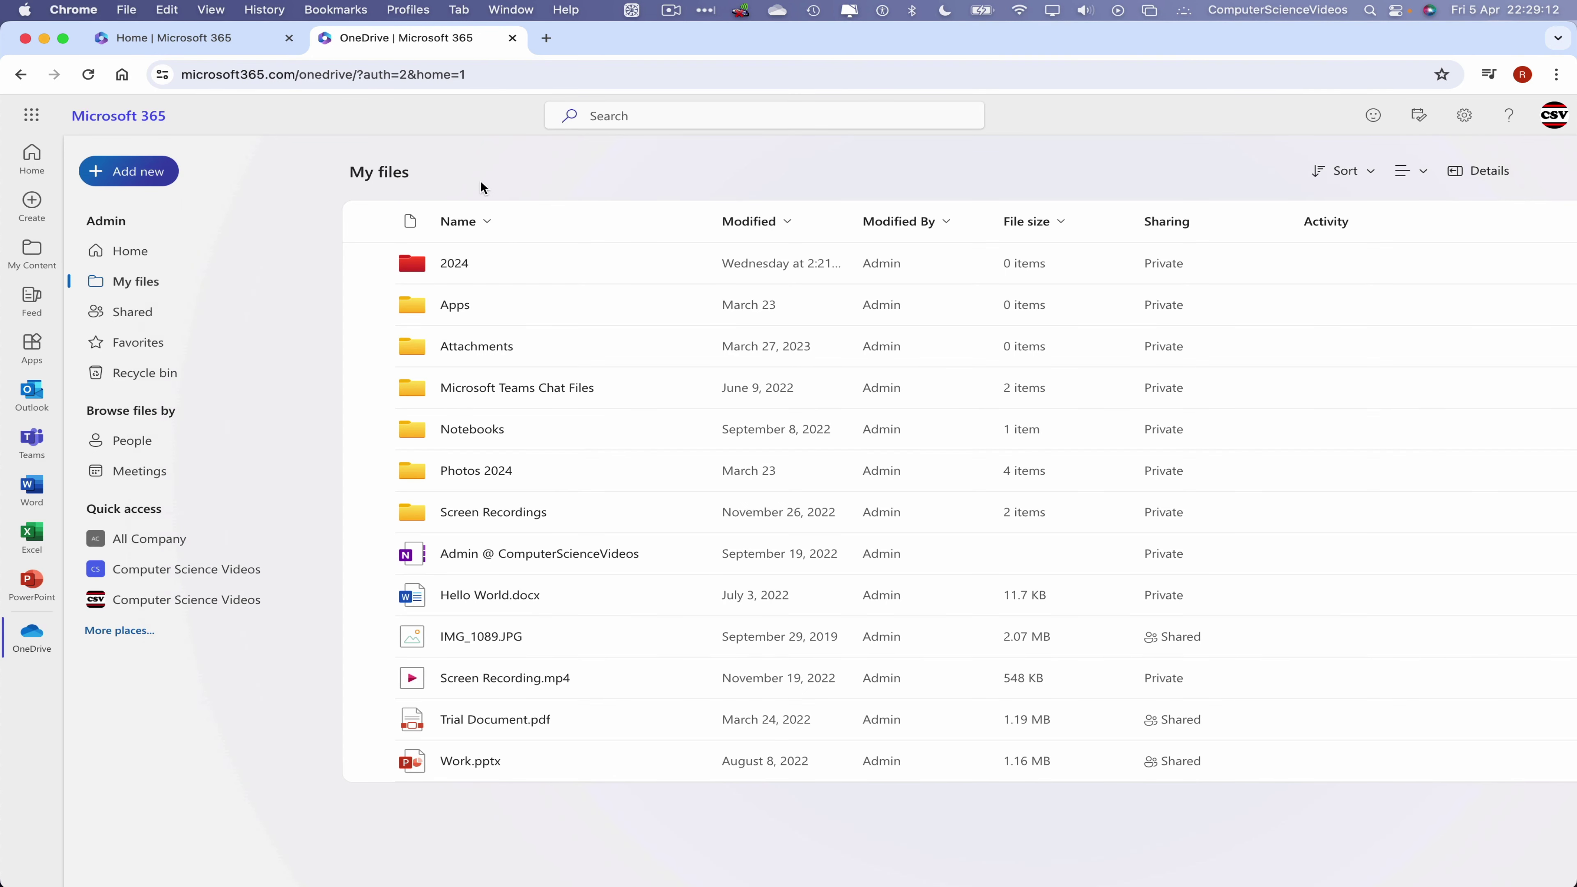
Hide Chrome and copy IMG_1089.JPG from the Pictures folder in Finder
key("super+h")
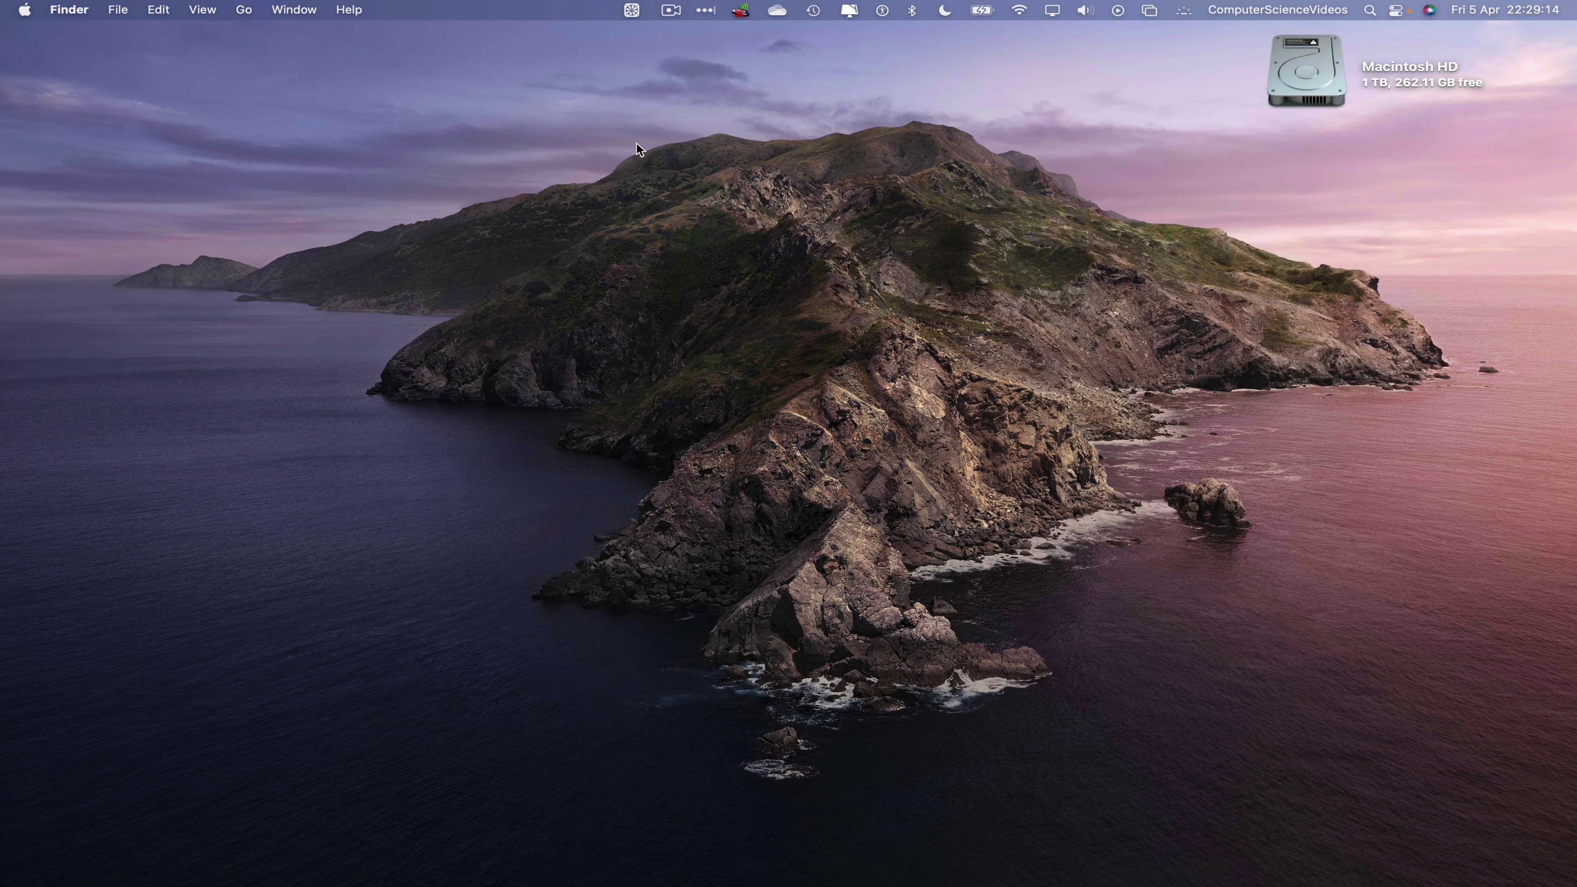
left_click(77, 853)
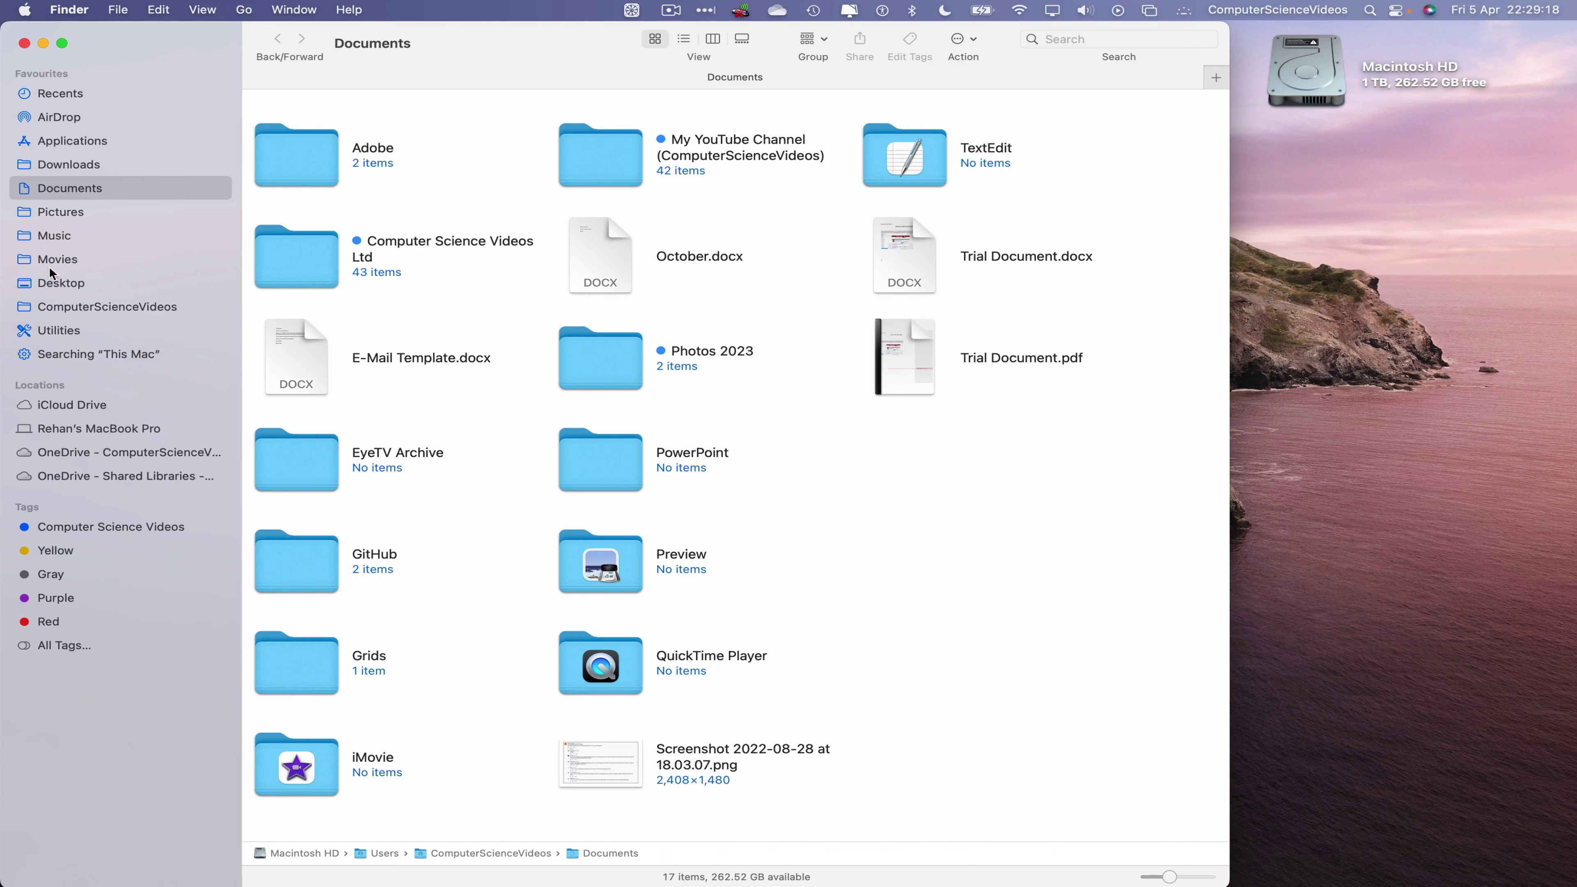
left_click(73, 213)
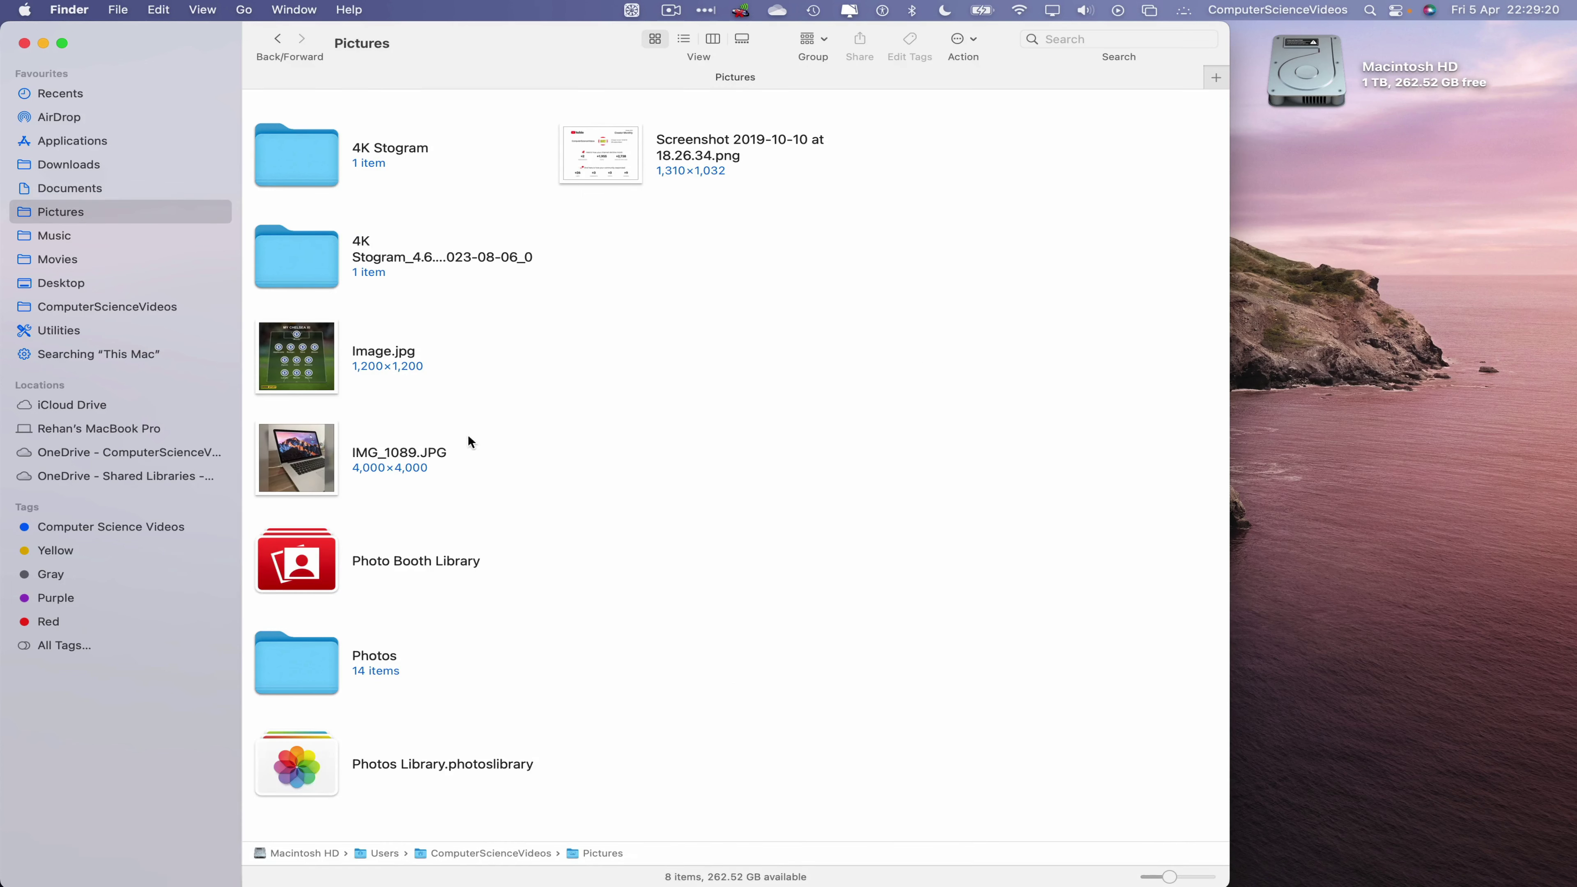
right_click(308, 443)
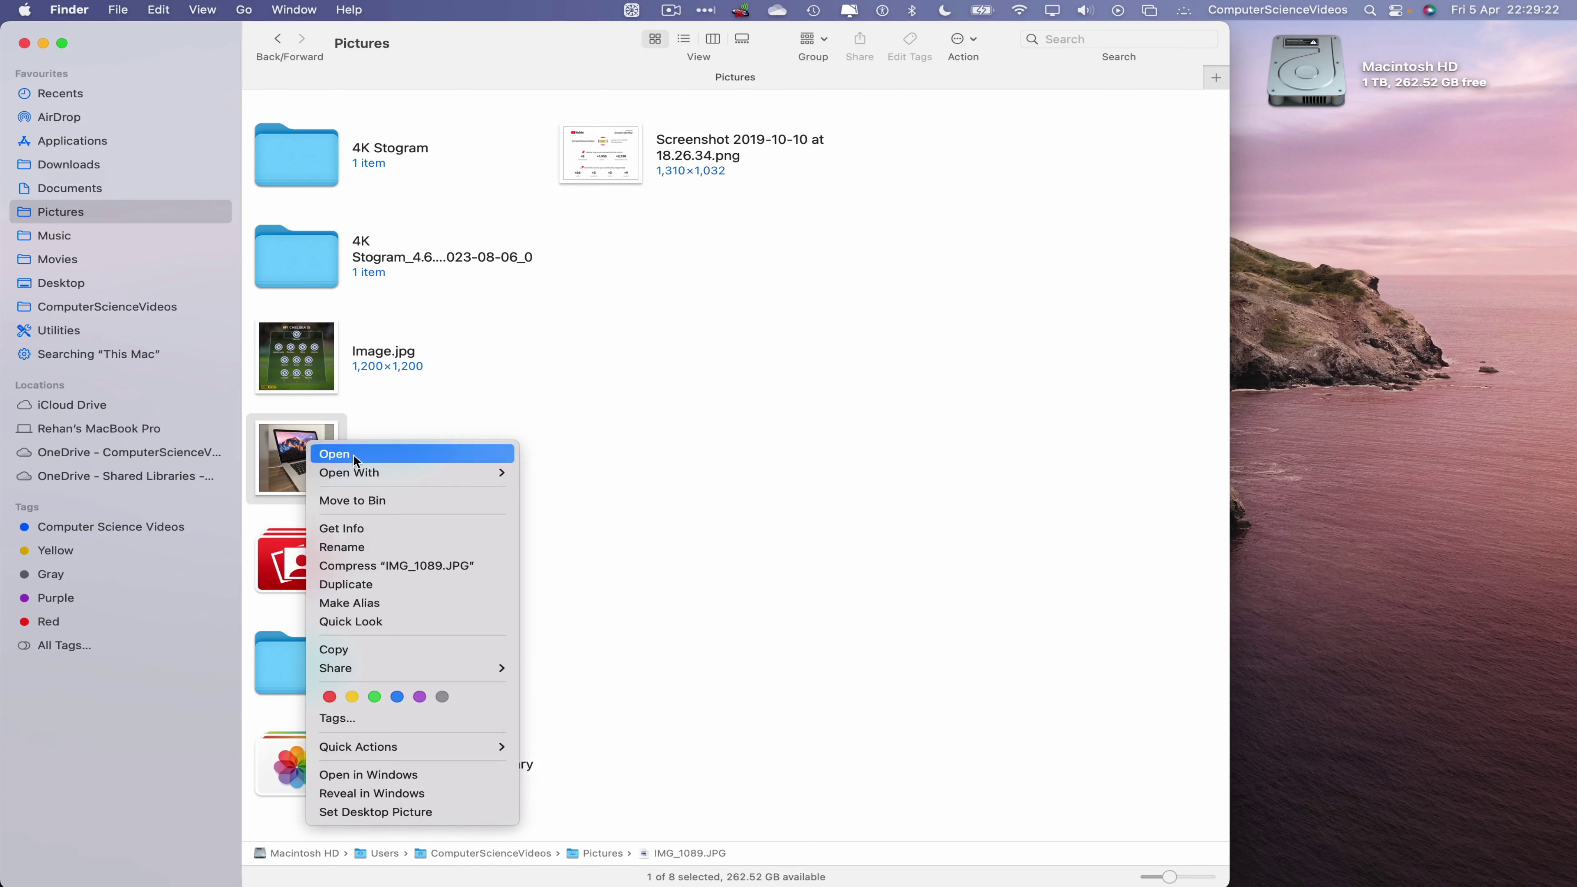
left_click(361, 650)
Close the Pictures window and paste the copied photo onto the desktop
left_click(24, 42)
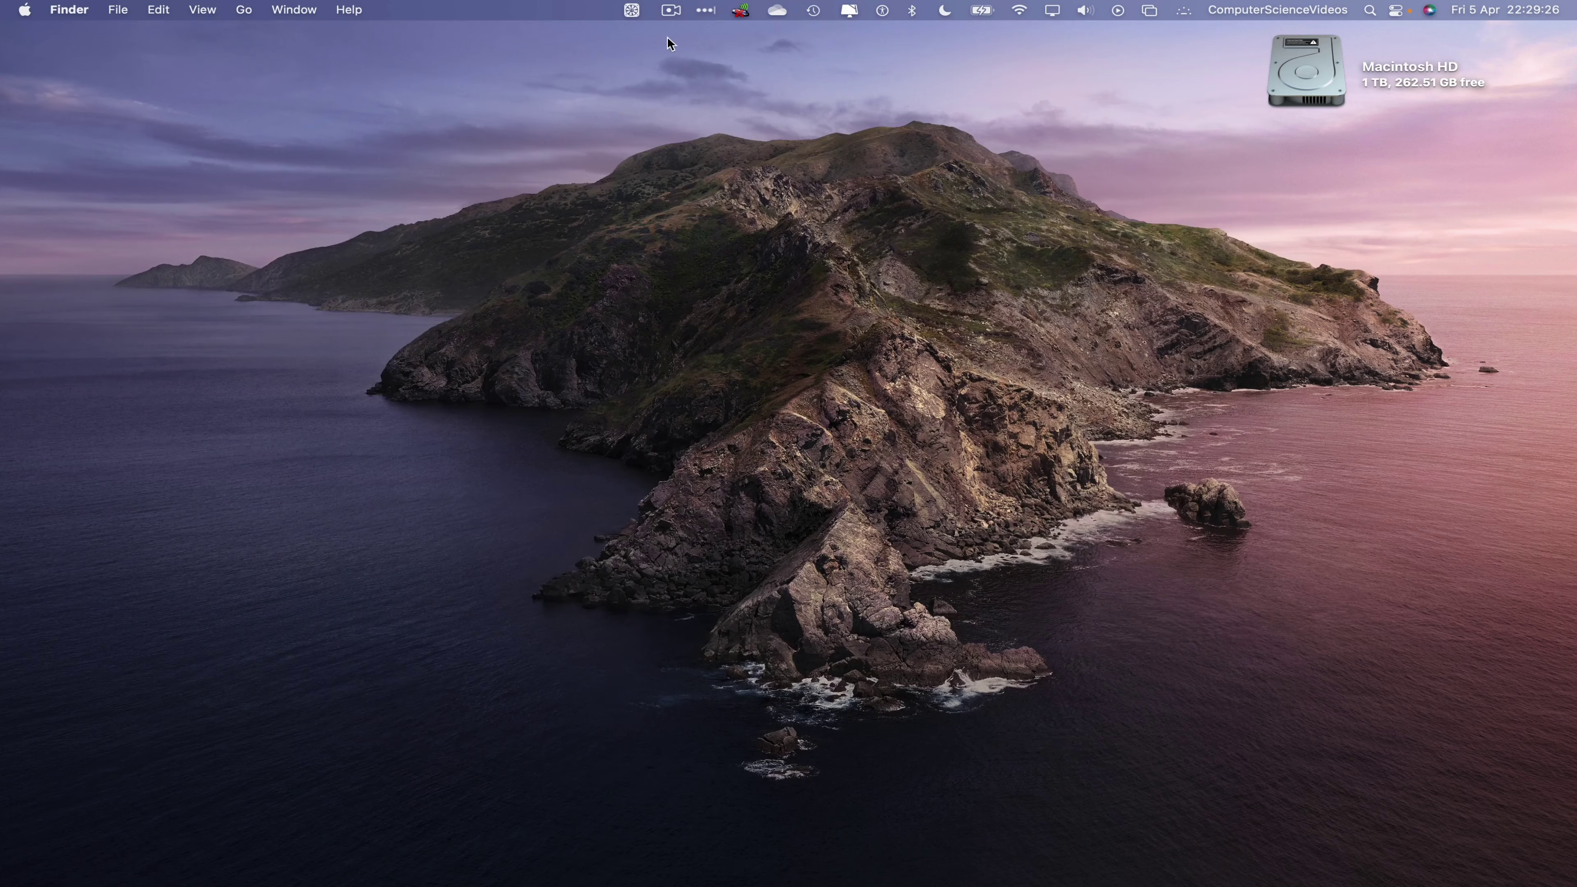
right_click(502, 78)
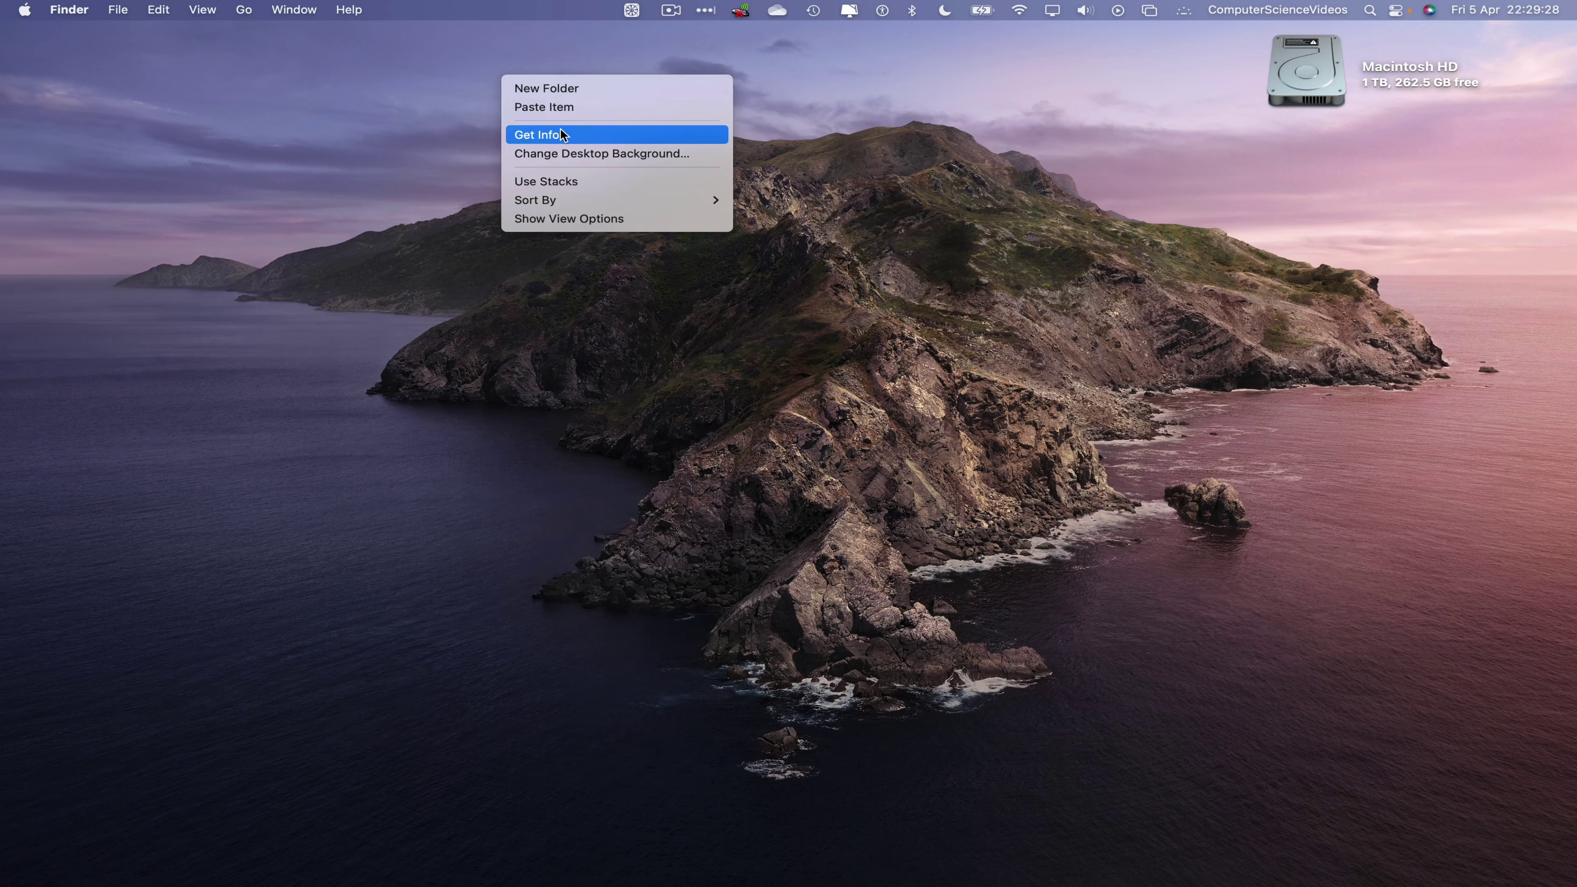
left_click(574, 109)
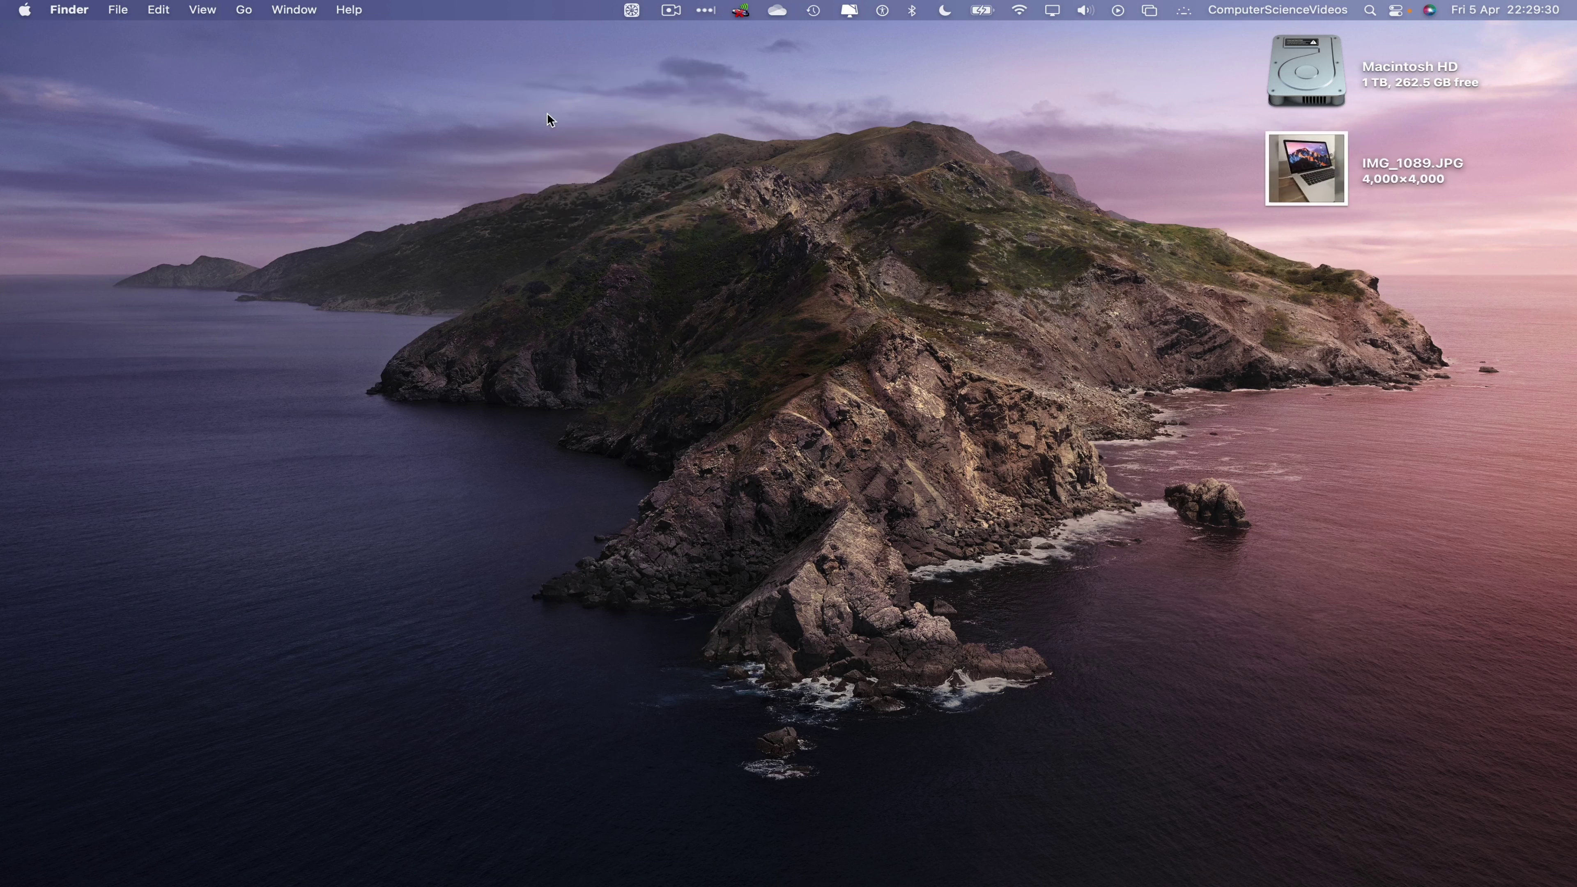
Rename the pasted desktop file to Photo1.JPG, then return to Chrome's OneDrive page
left_click(1405, 161)
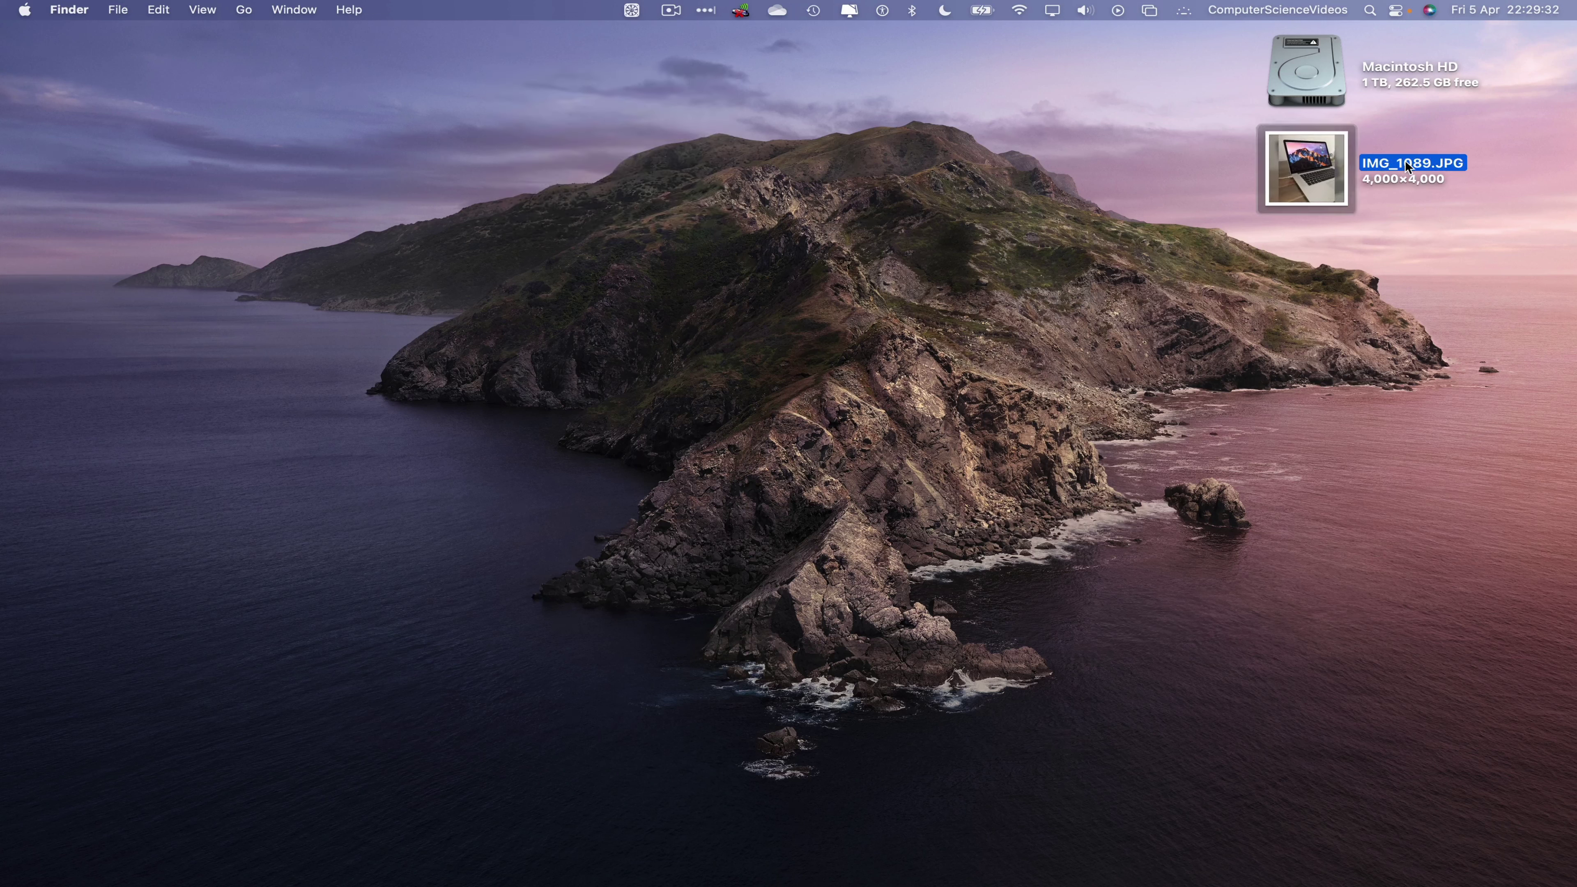
left_click(1405, 160)
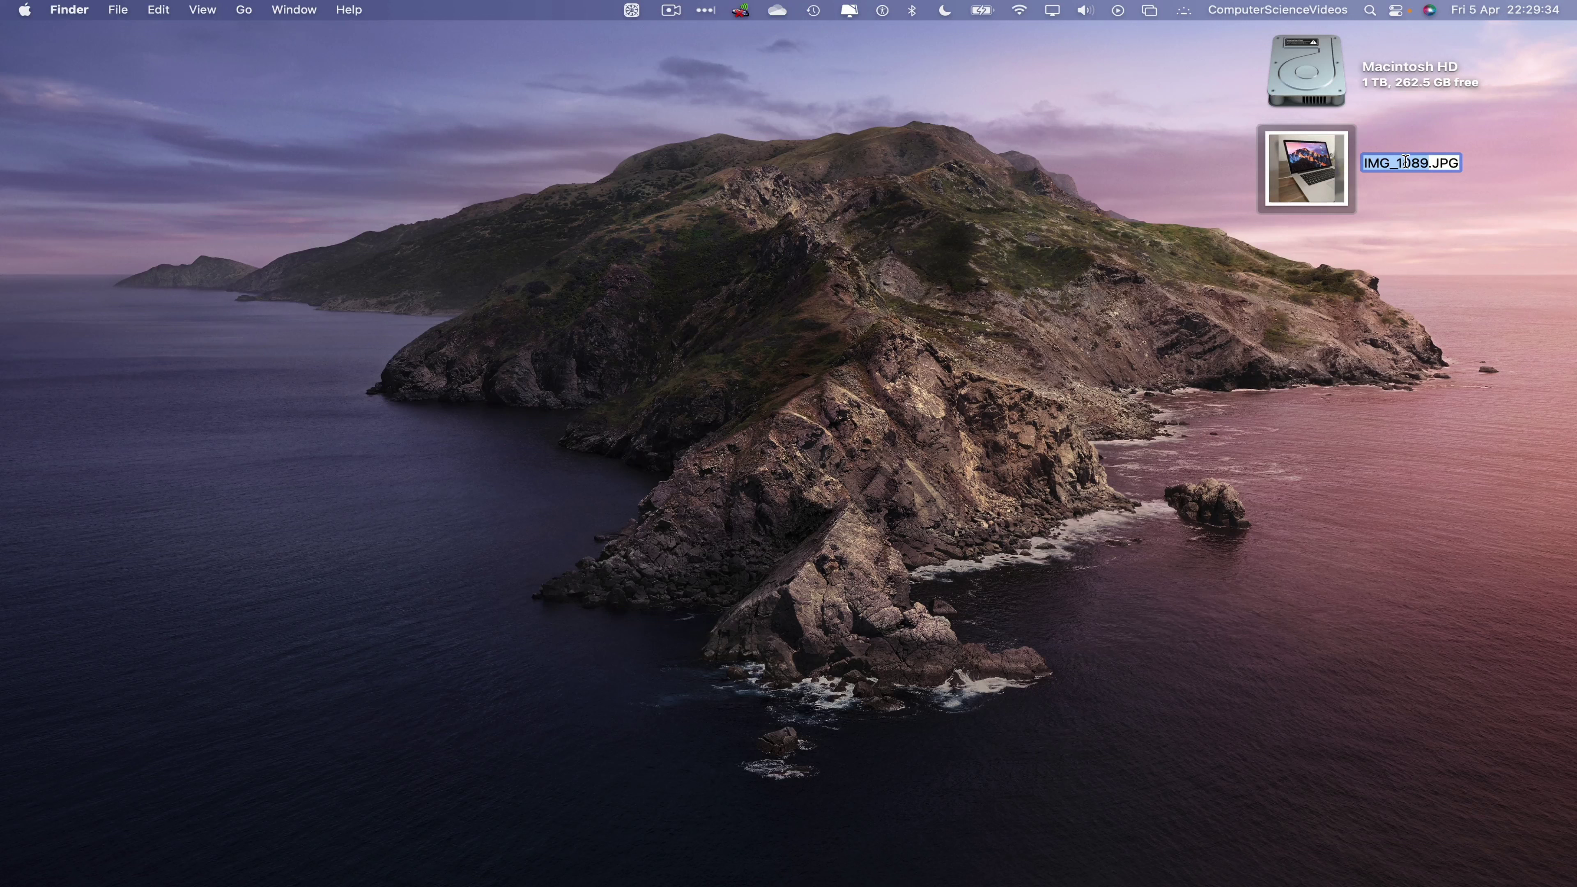
type("Photo1")
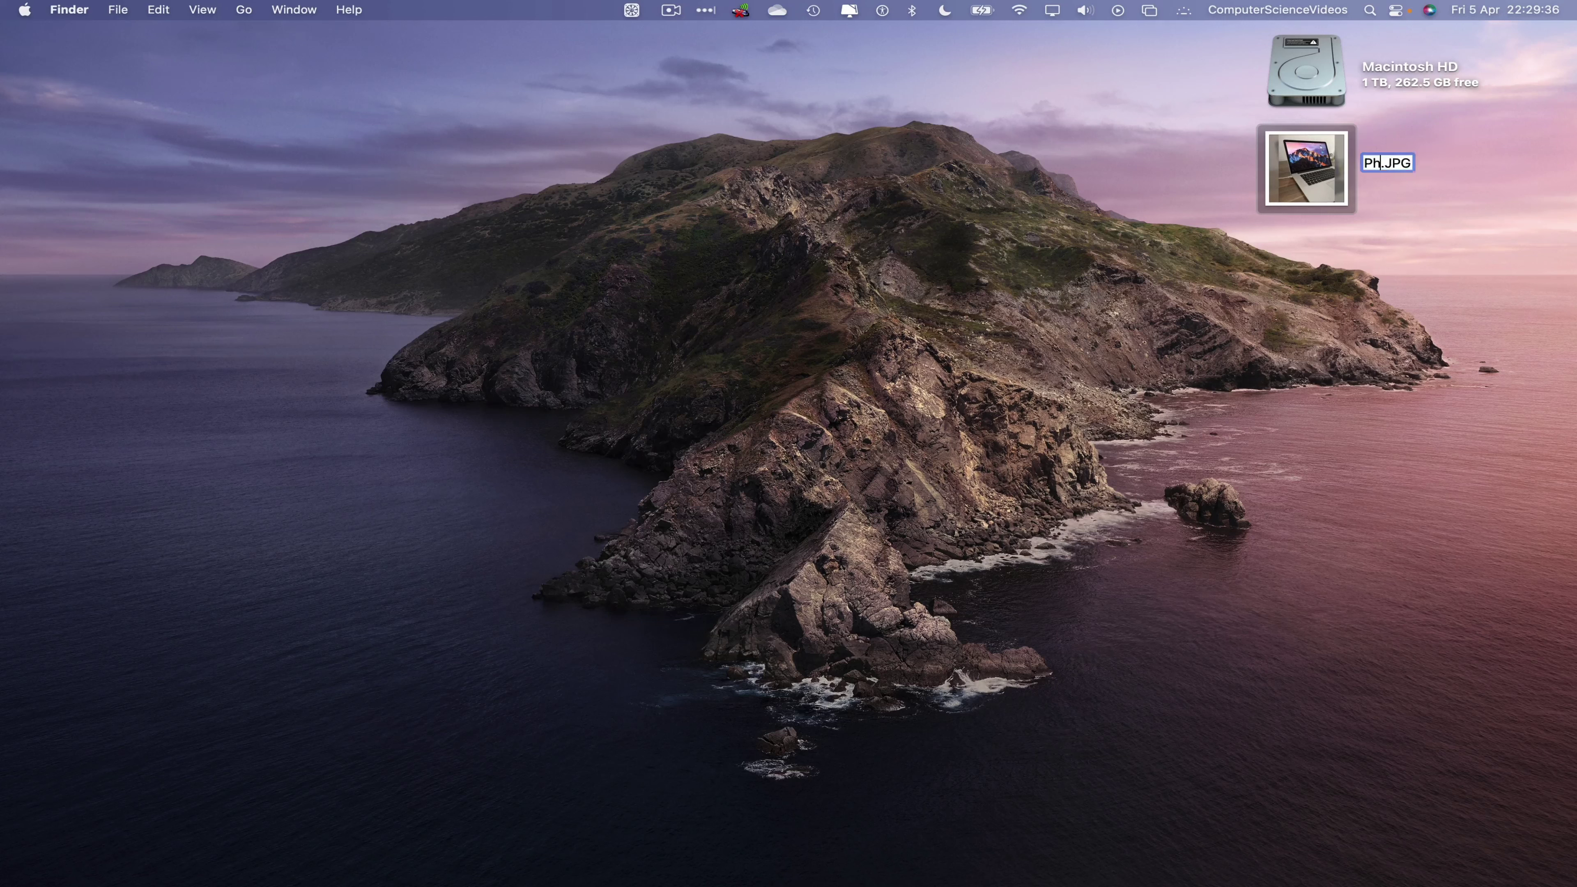
left_click(1419, 247)
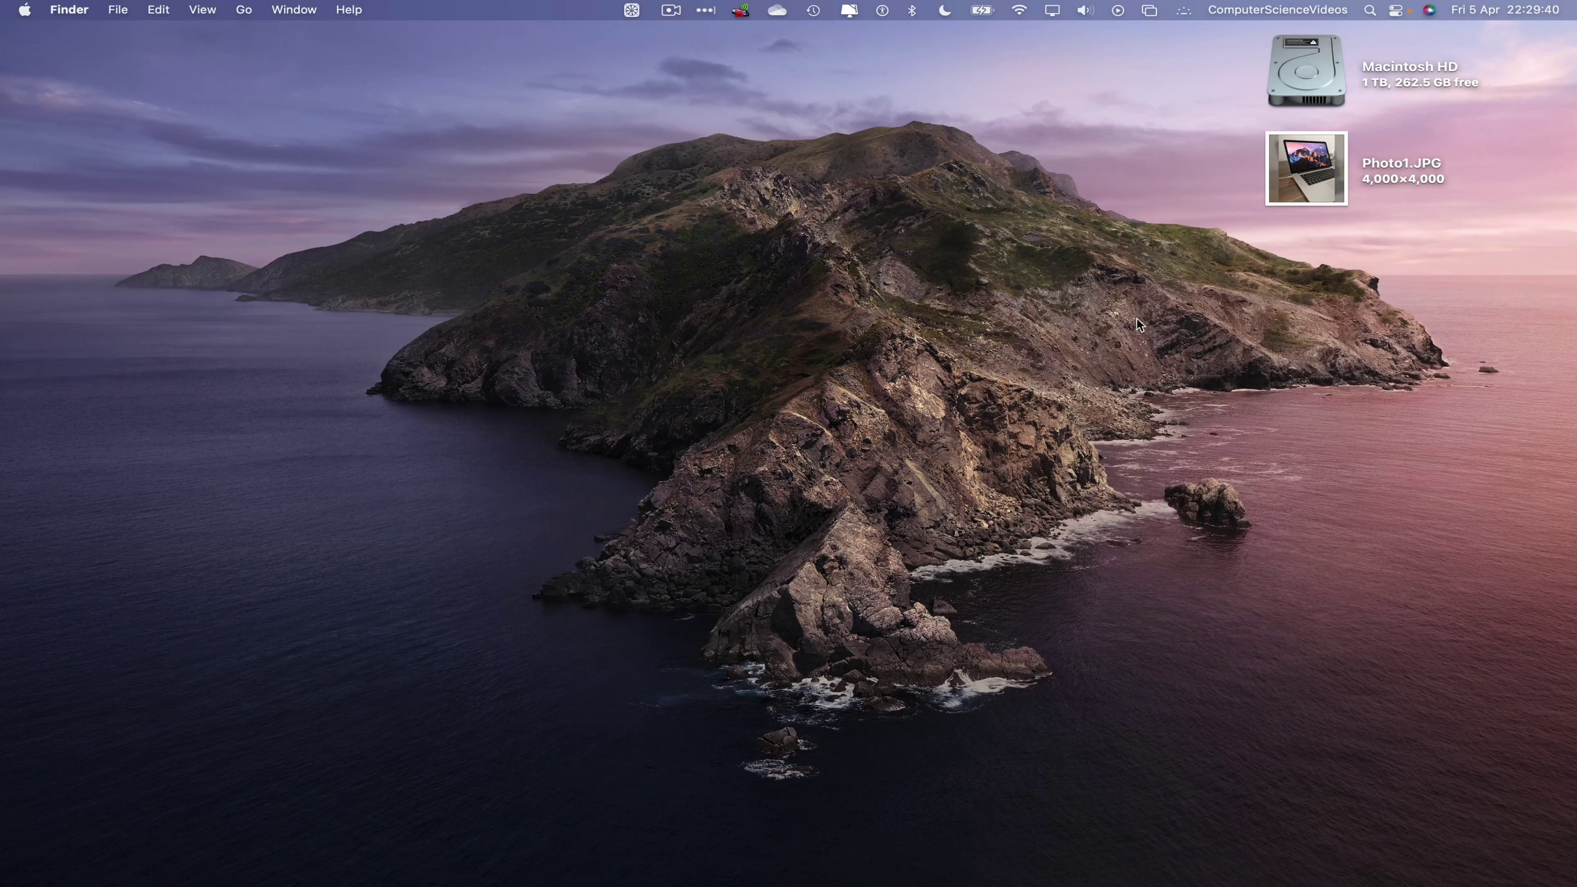
mouse_move(1027, 882)
left_click(1359, 881)
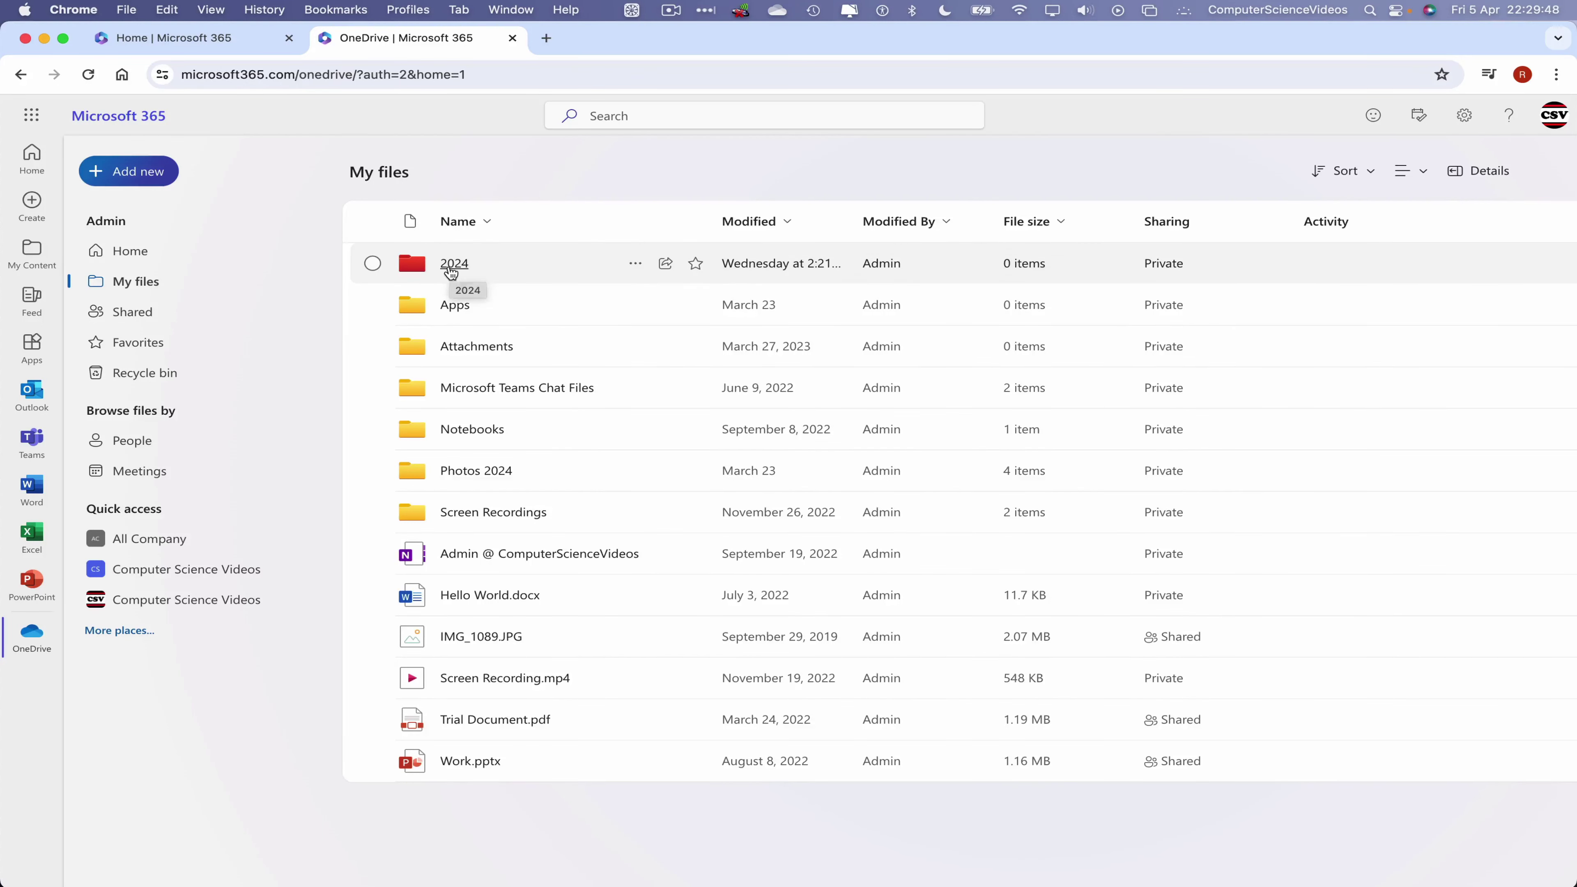
Open the 2024 folder and upload Photo1.JPG from the Desktop via Add new > Files upload
left_click(453, 267)
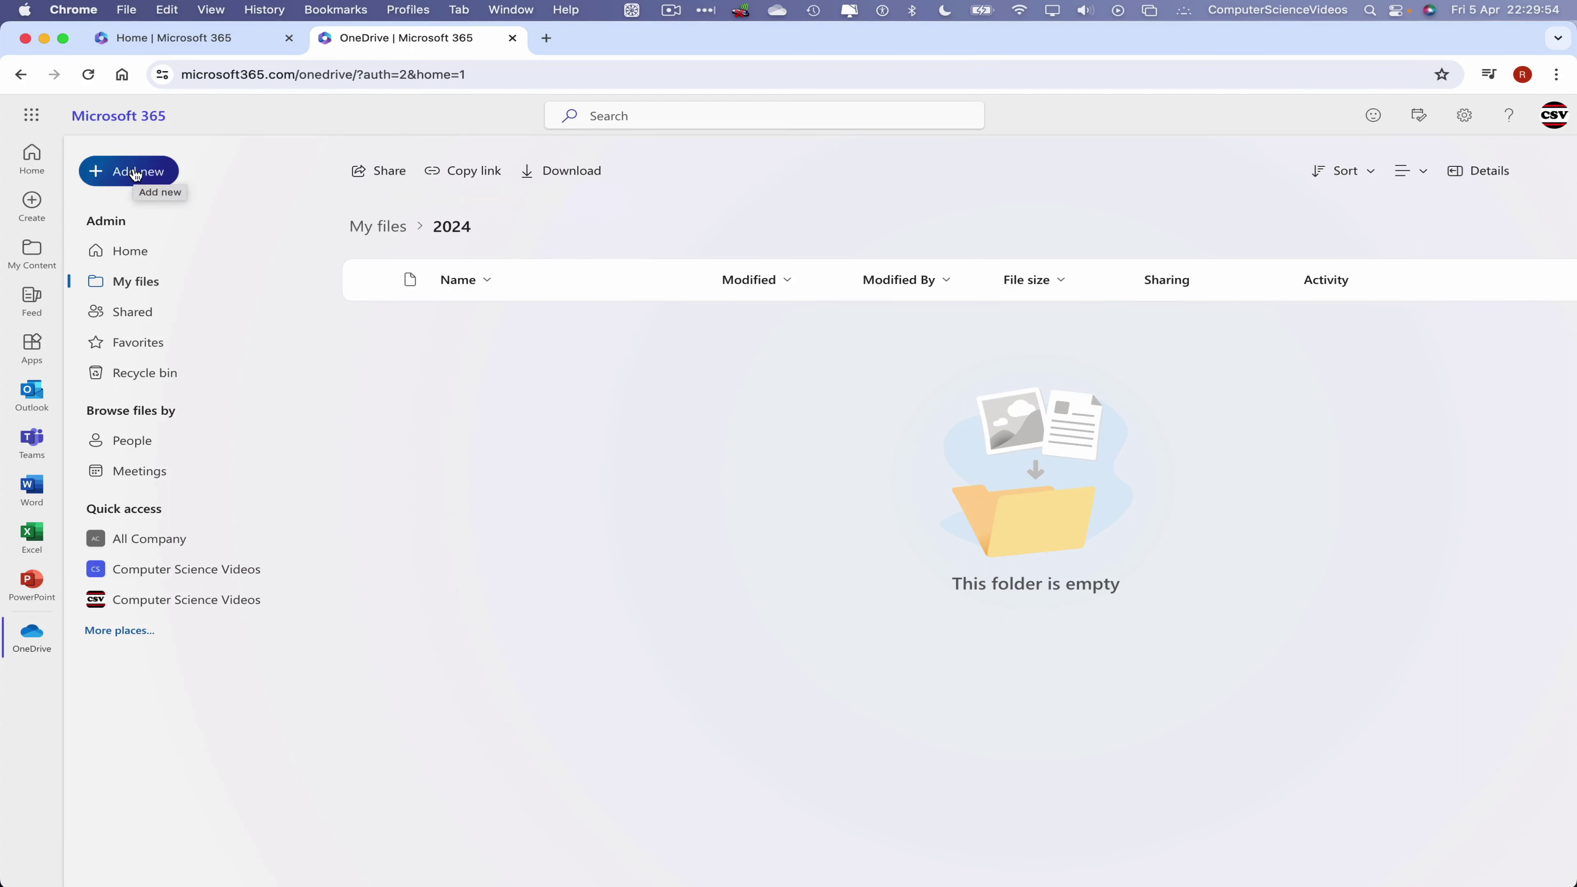
left_click(149, 171)
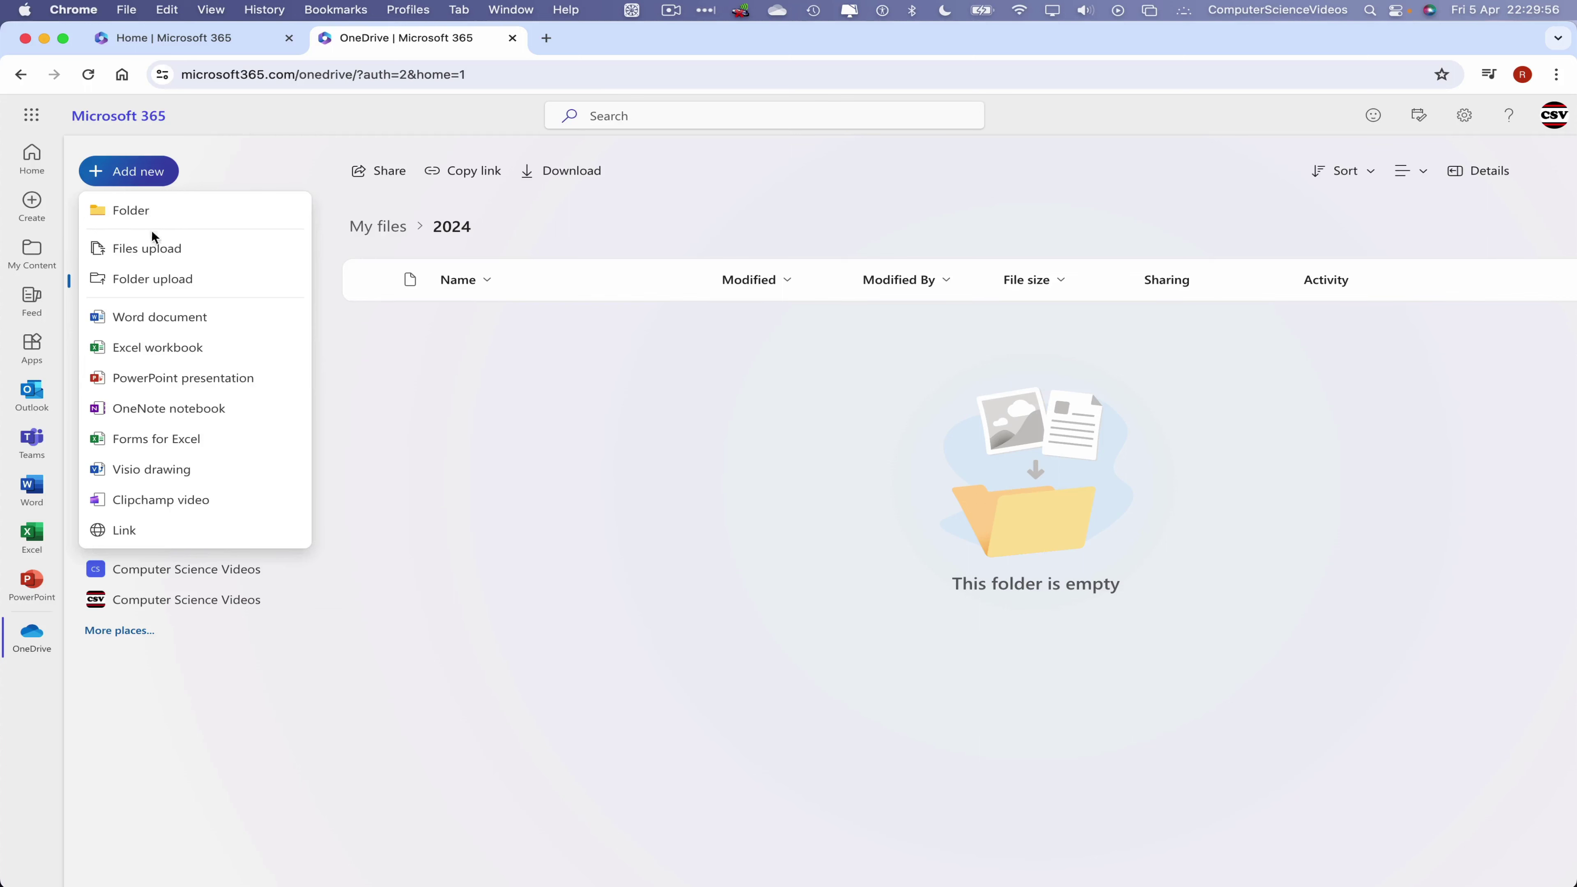
left_click(159, 252)
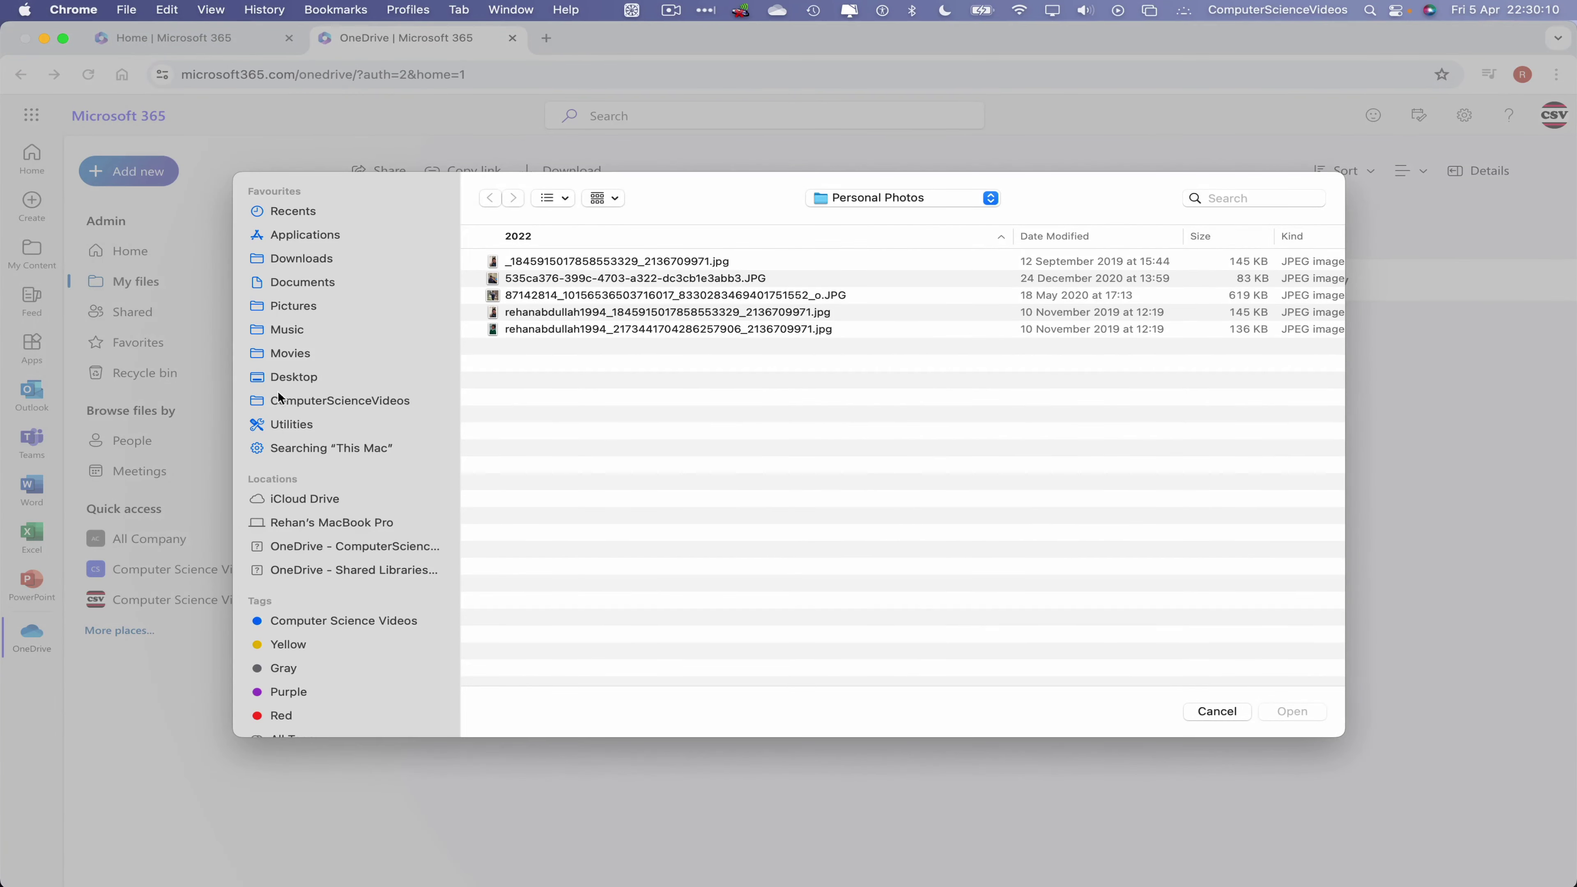
left_click(302, 380)
left_click(558, 203)
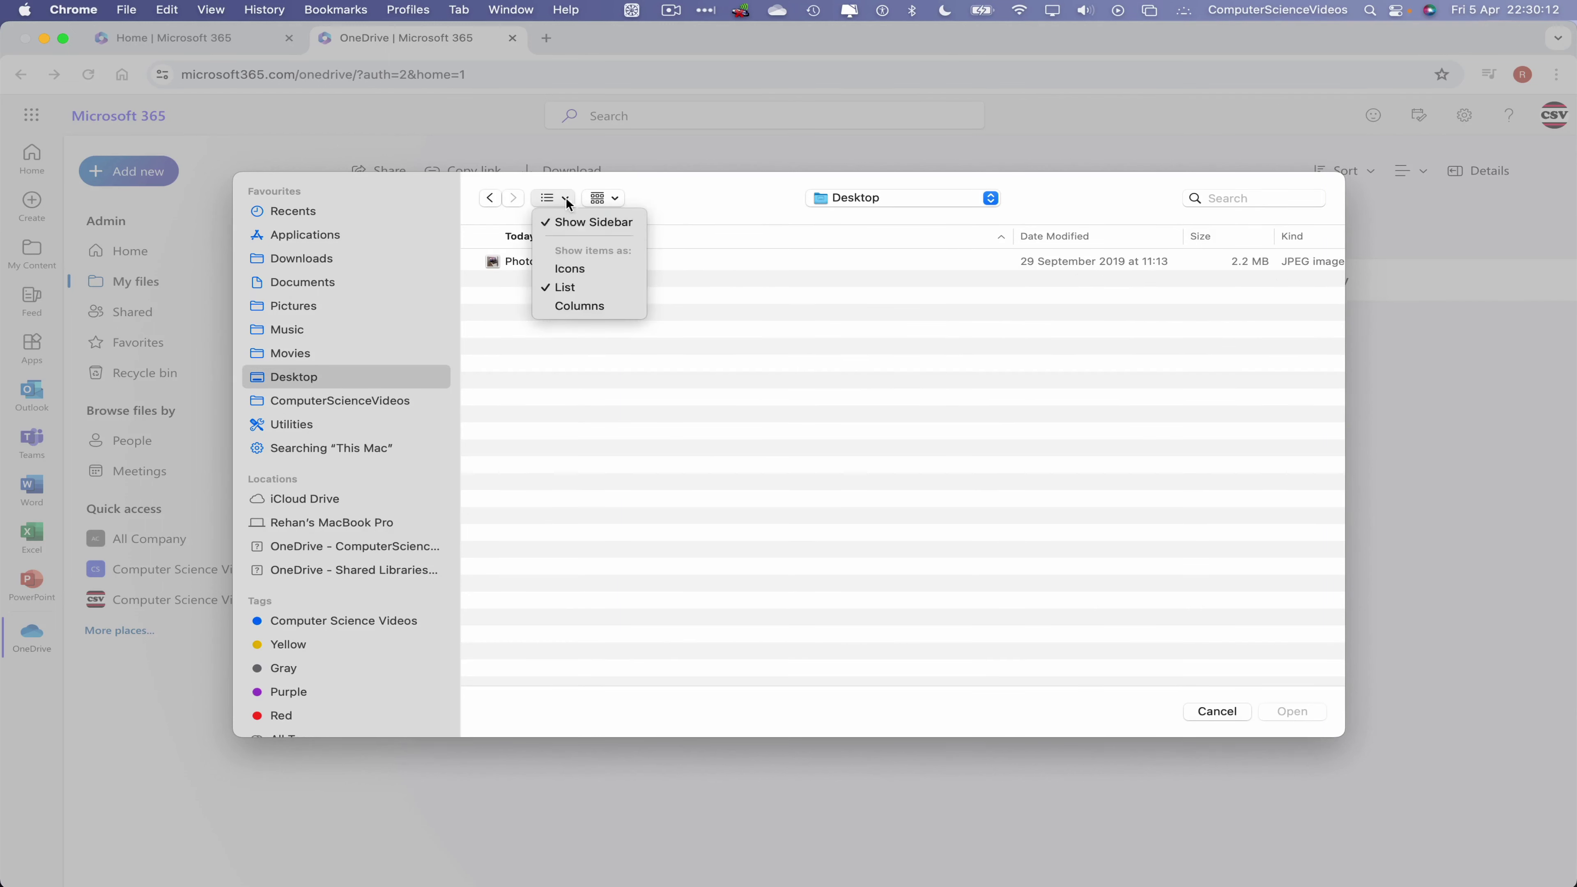
left_click(582, 276)
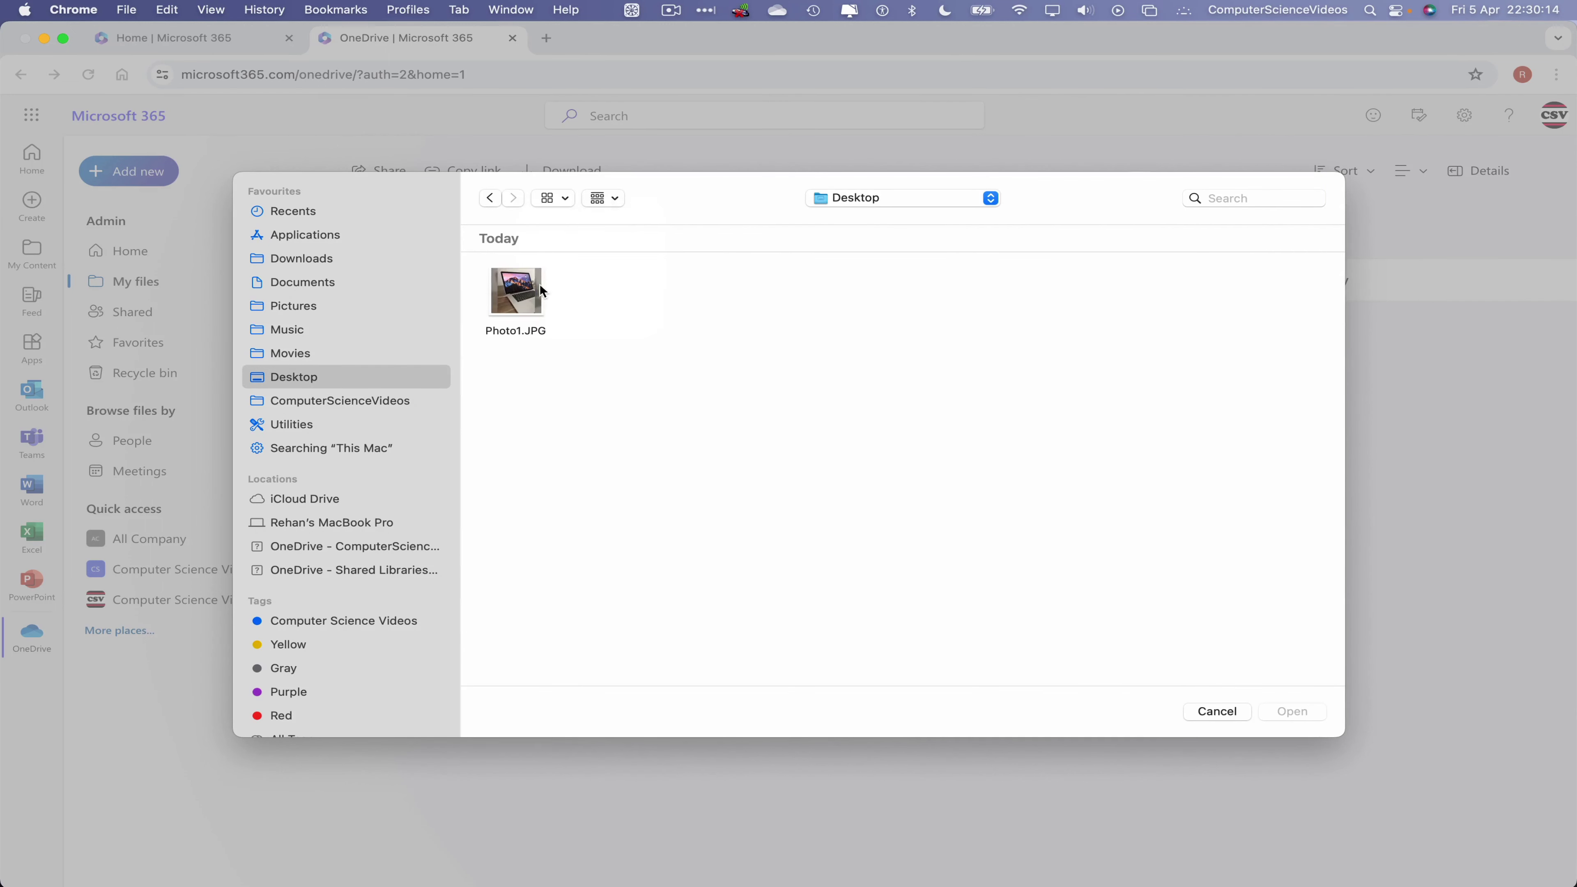
left_click(541, 289)
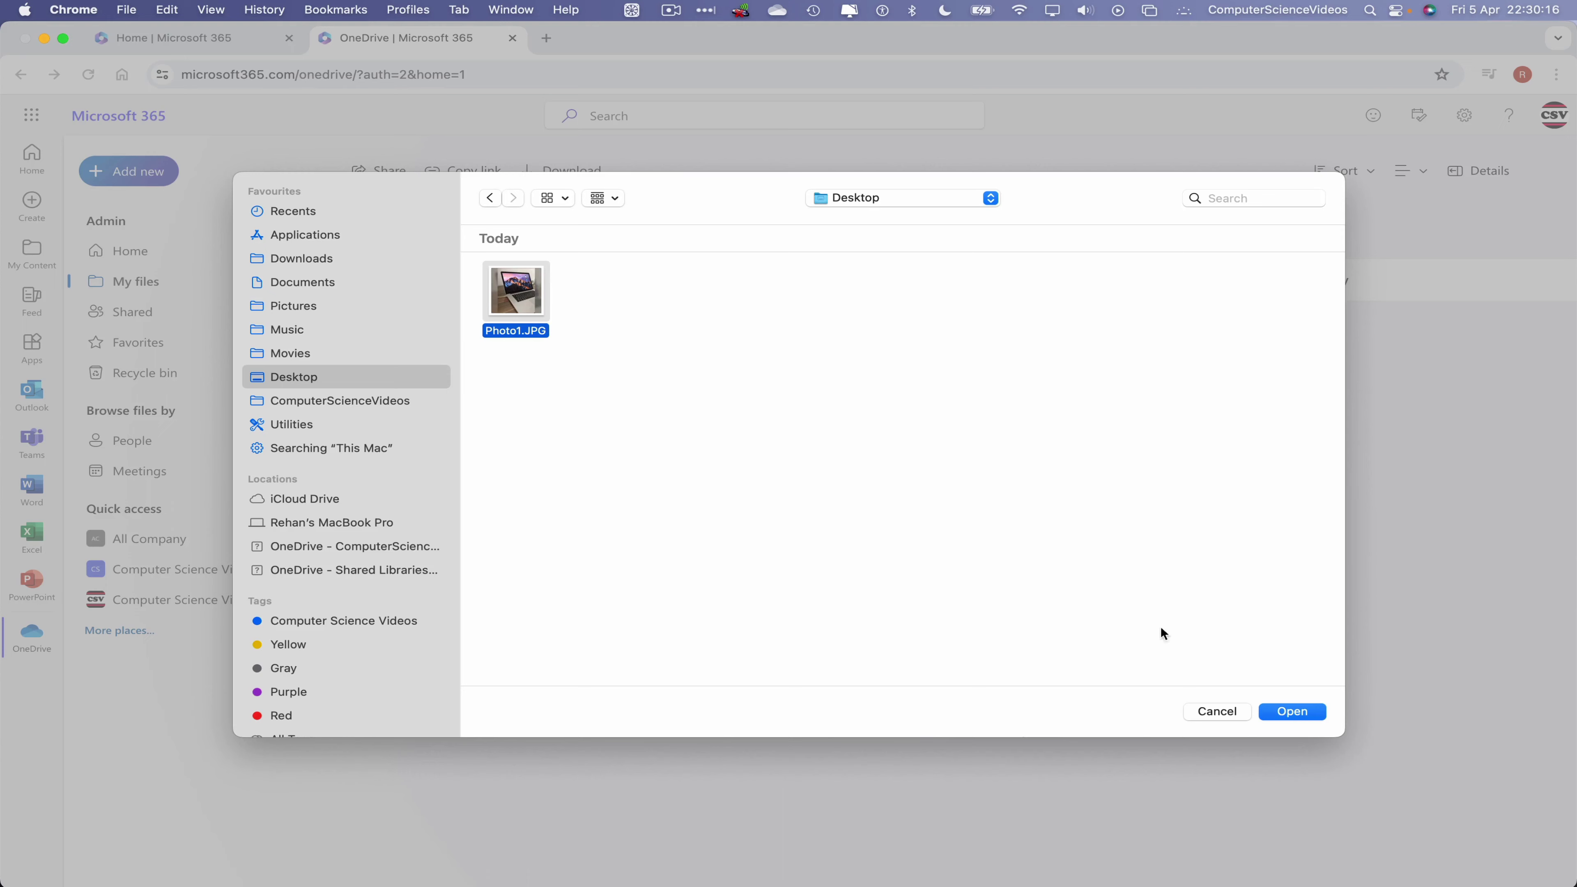
left_click(1294, 712)
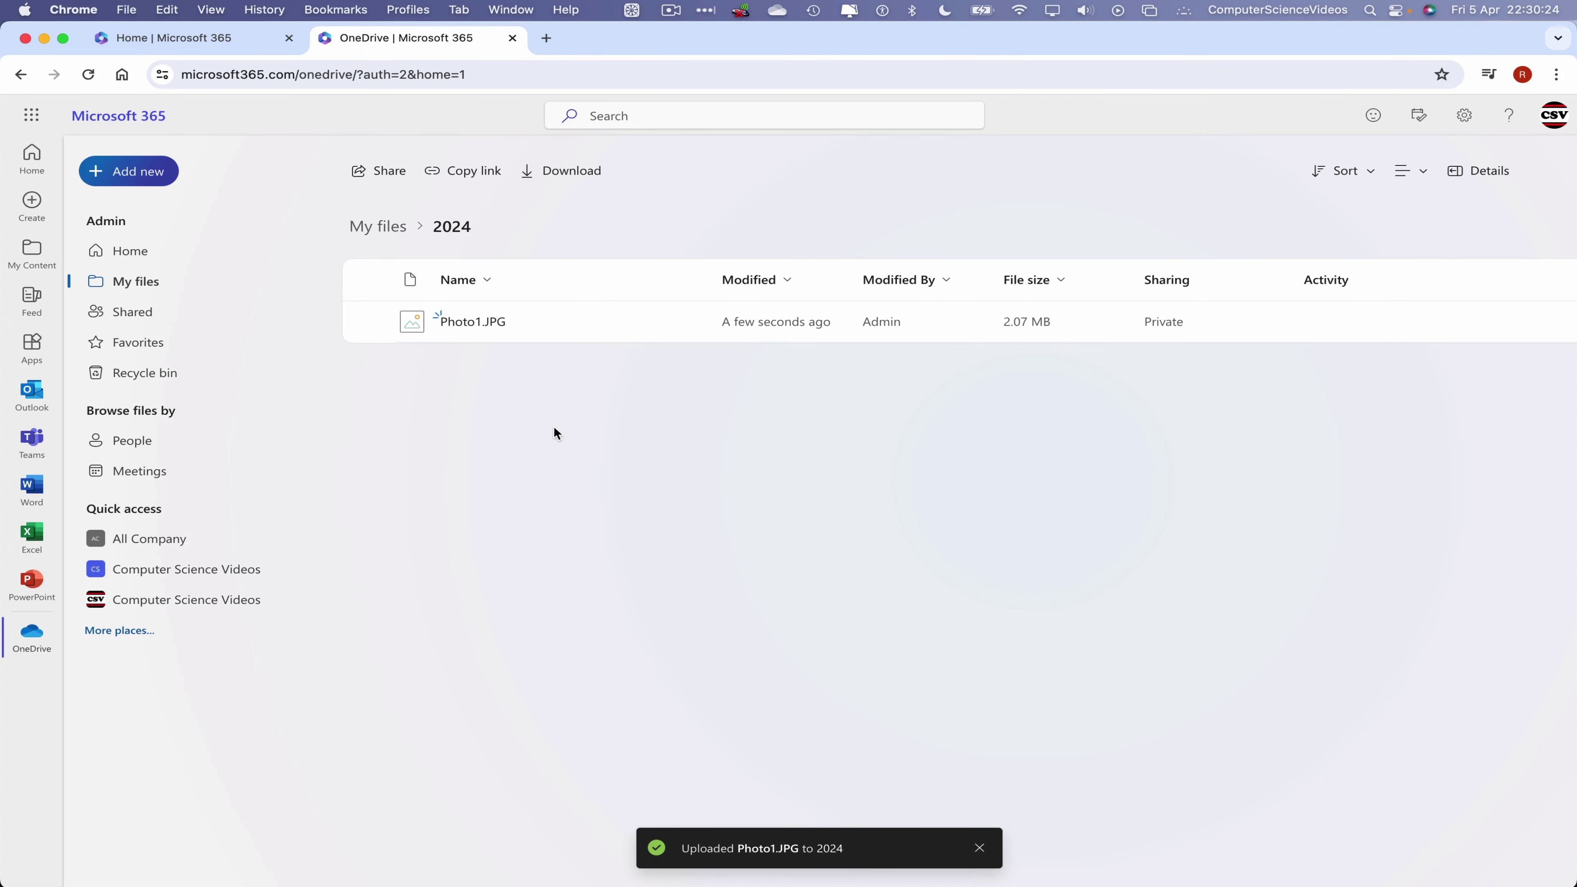
Switch the 2024 folder to the Tiles layout to show Photo1.JPG's thumbnail
left_click(1410, 170)
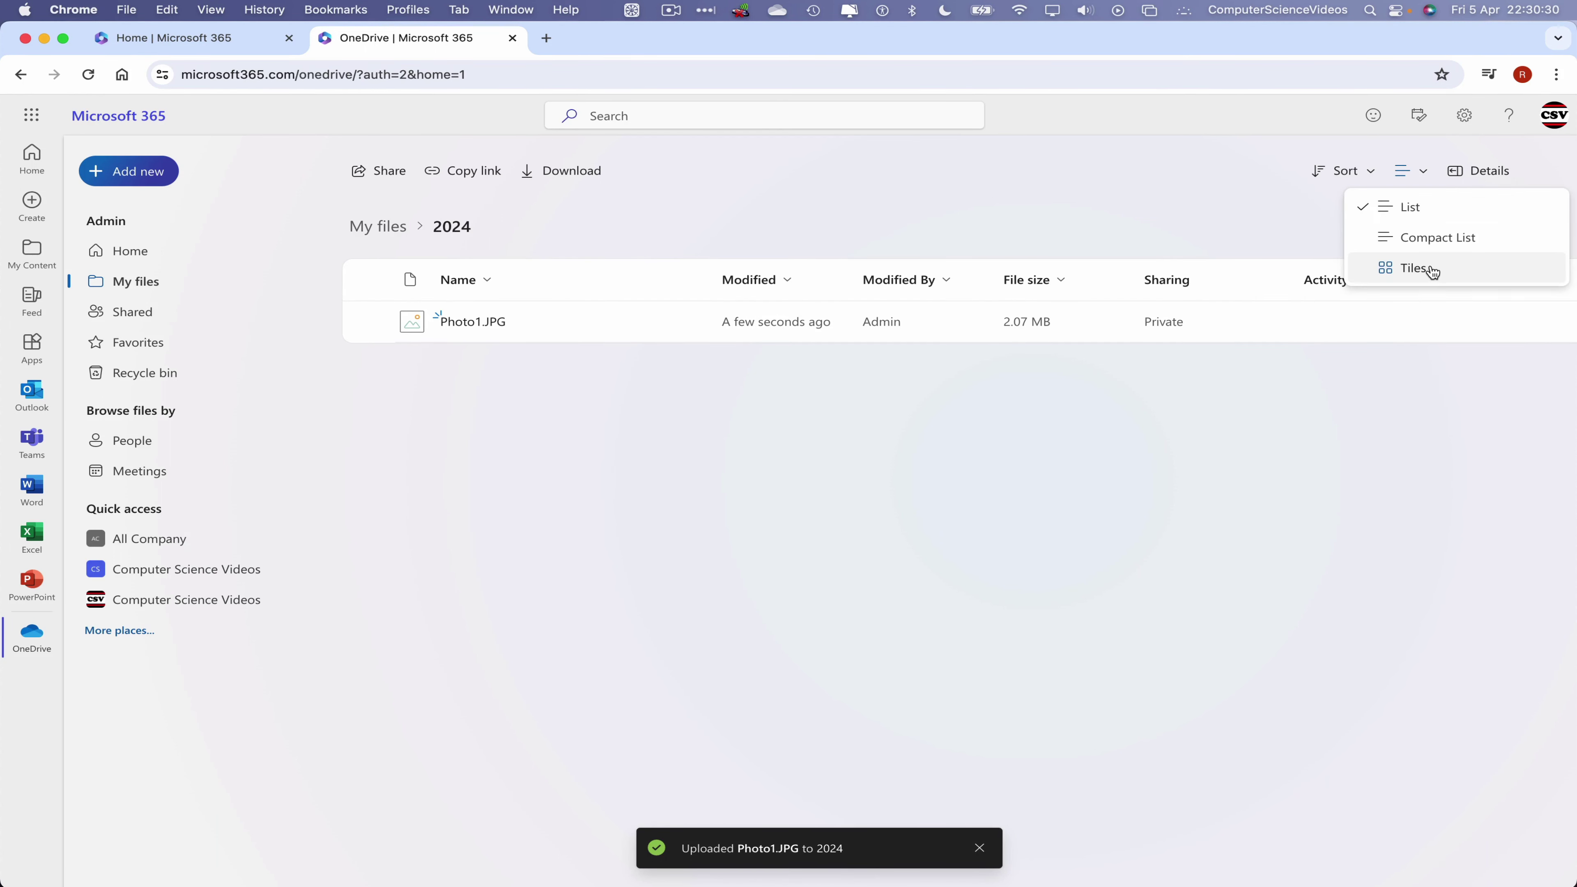
left_click(1441, 268)
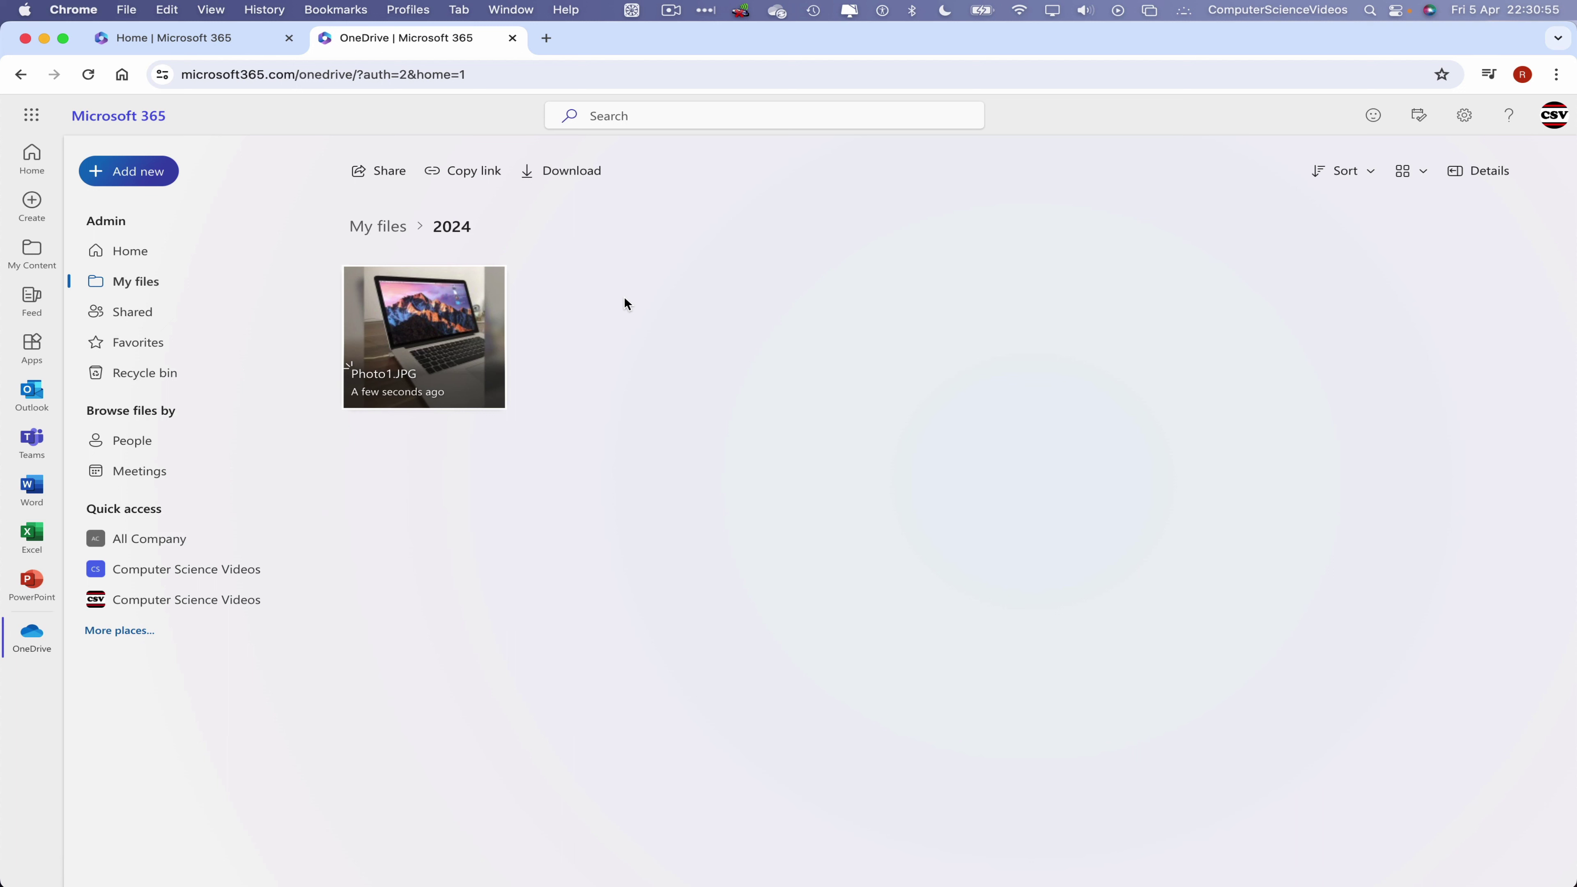
Quit Google Chrome from its menu bar menu
left_click(86, 8)
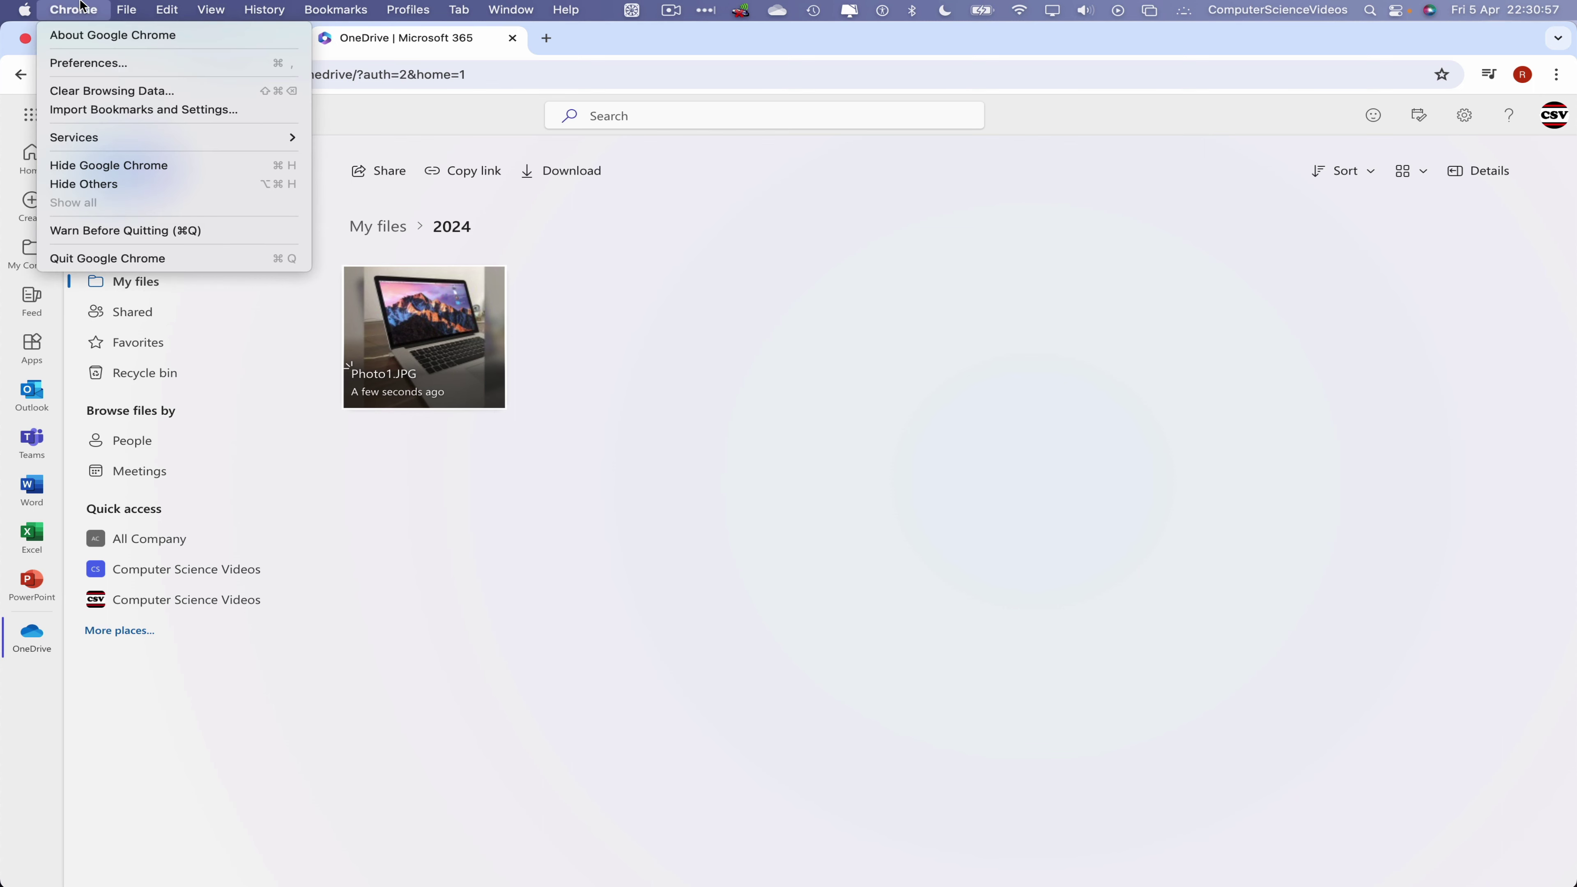
left_click(215, 259)
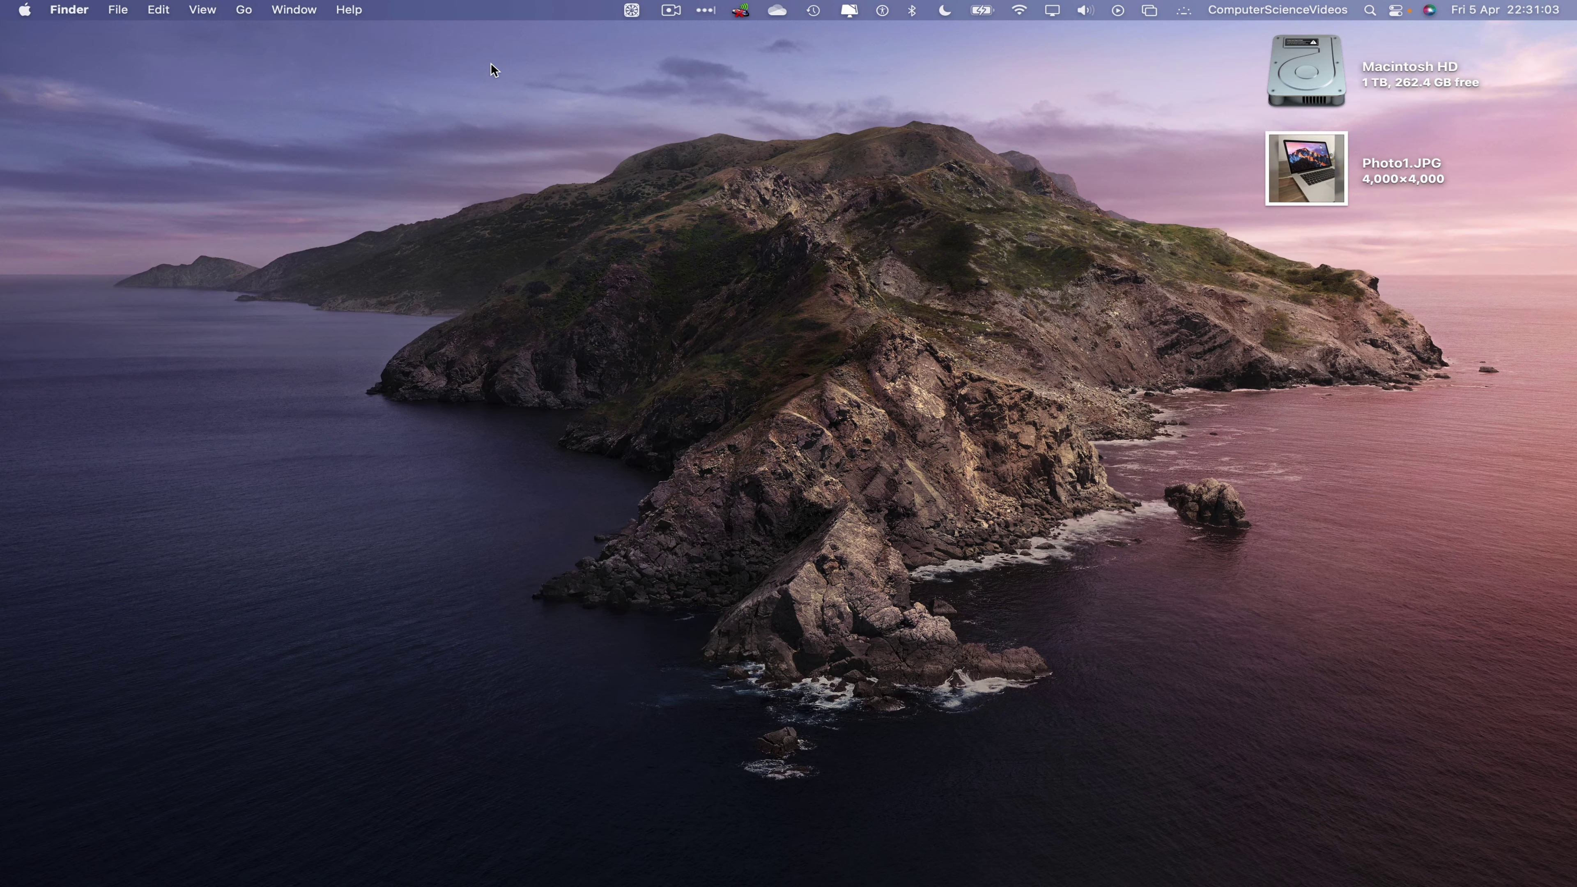